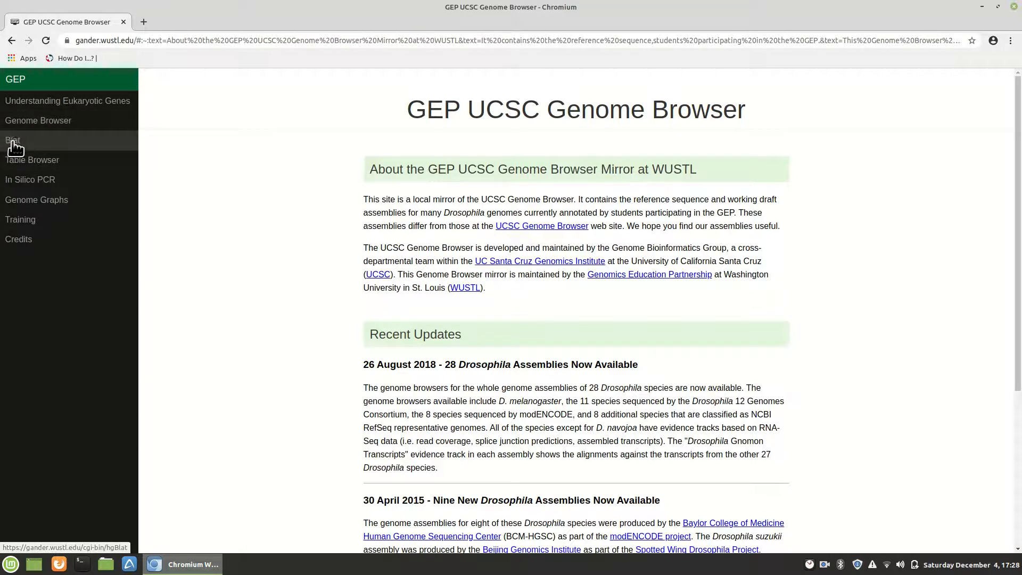
Open the Genome Browser gateway and review the available D. melanogaster assemblies, keeping Aug. 2014 (BDGP Release 6 + ISO1 MT/dm6).
{"action": "left_click", "coordinate": [40, 123]}
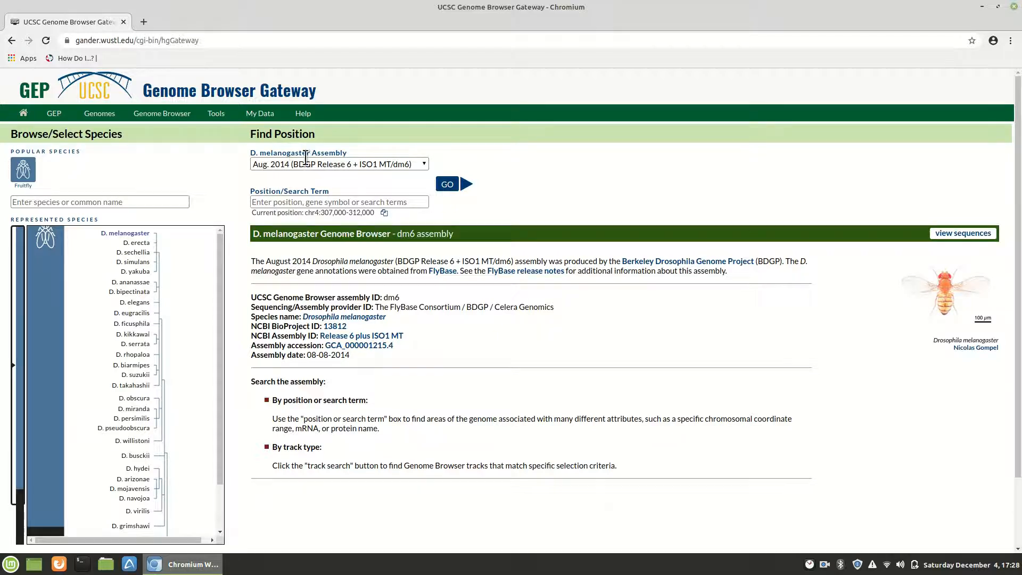
{"action": "left_click", "coordinate": [421, 163]}
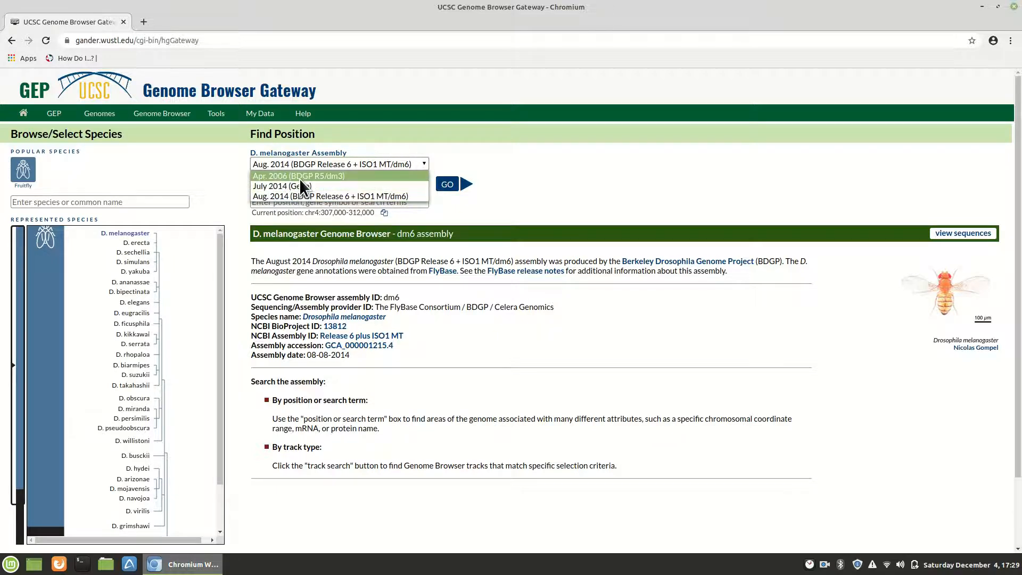
{"action": "left_click", "coordinate": [474, 148]}
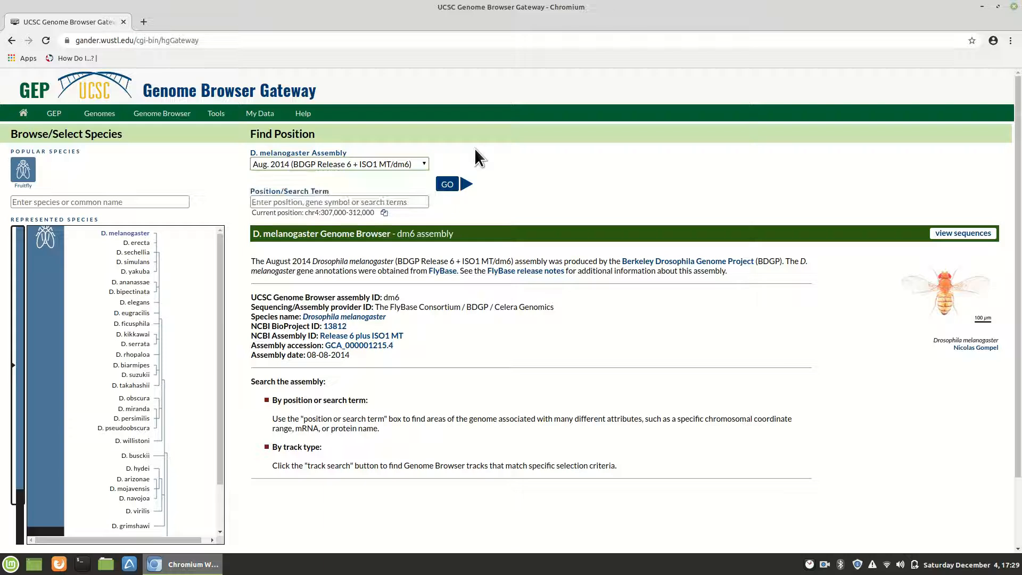
{"action": "left_click", "coordinate": [415, 163]}
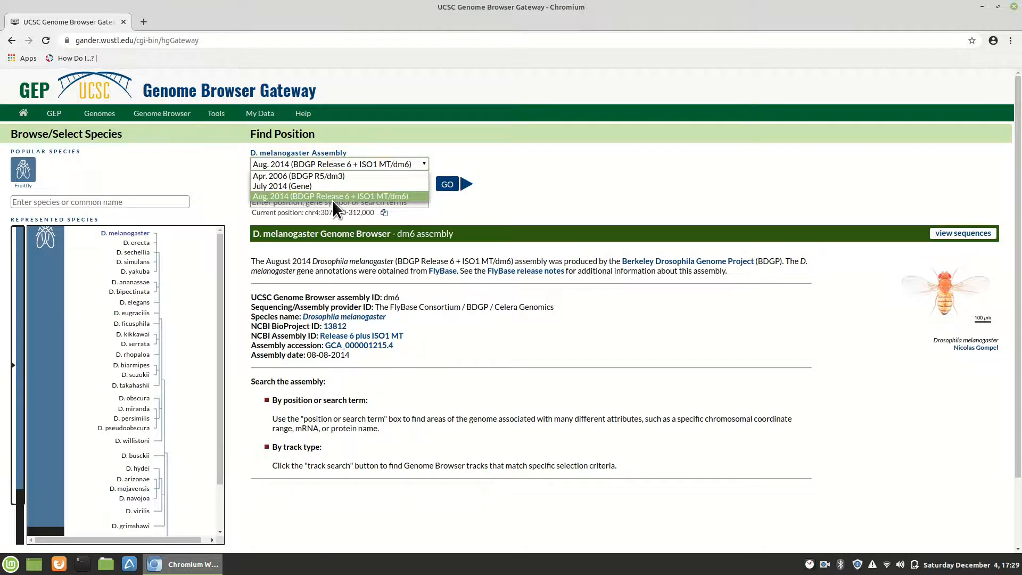
{"action": "left_click", "coordinate": [487, 138]}
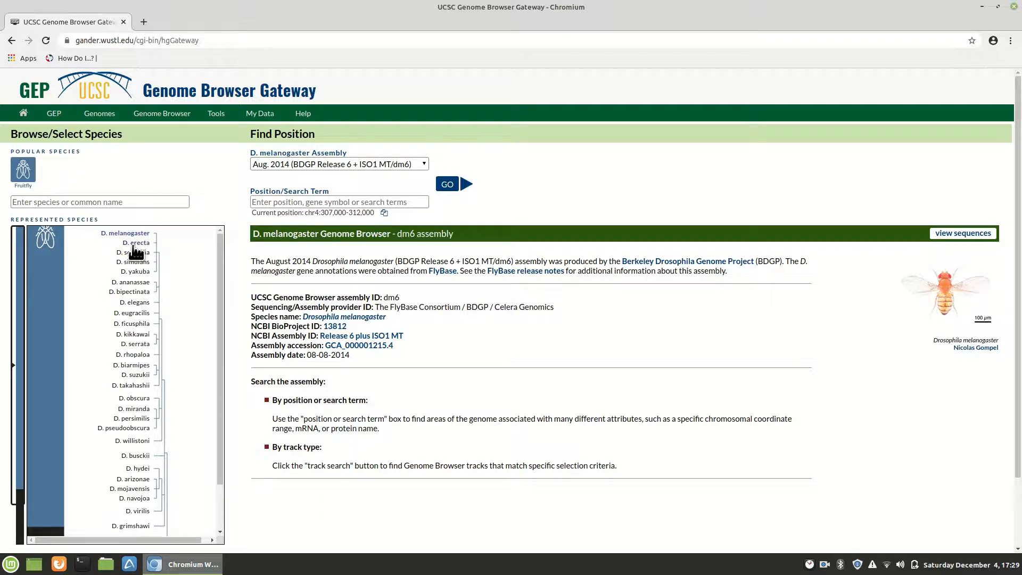
Switch the represented species to D. eugracilis and back to D. melanogaster to compare their assembly pages.
{"action": "left_click", "coordinate": [136, 315]}
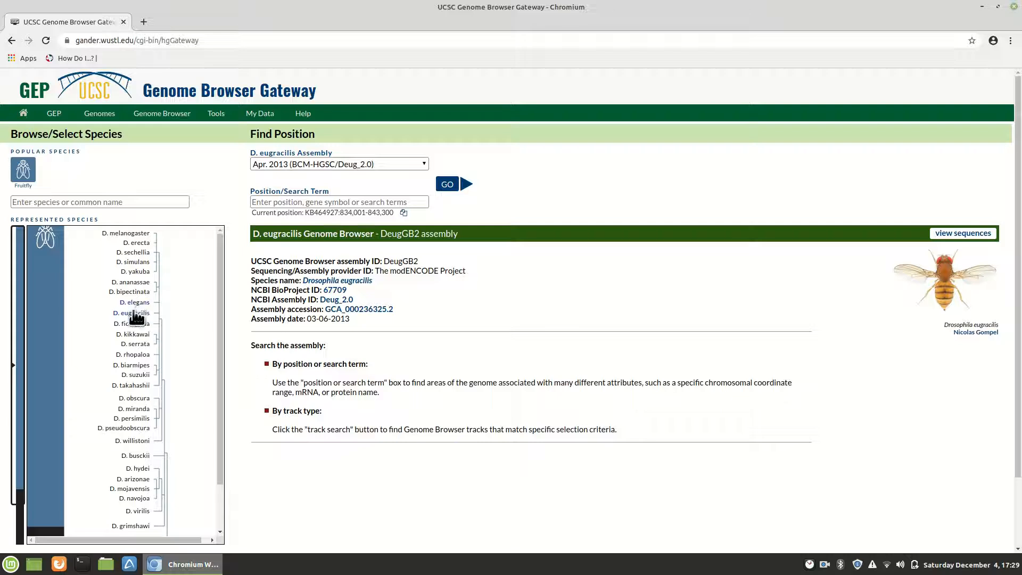
{"action": "left_click", "coordinate": [133, 234]}
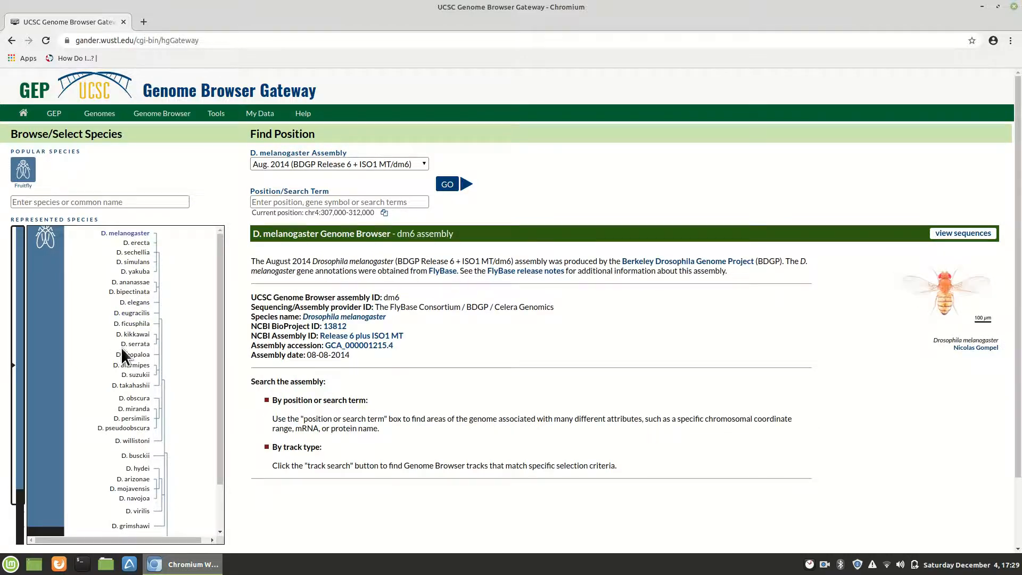
{"action": "left_click", "coordinate": [131, 314]}
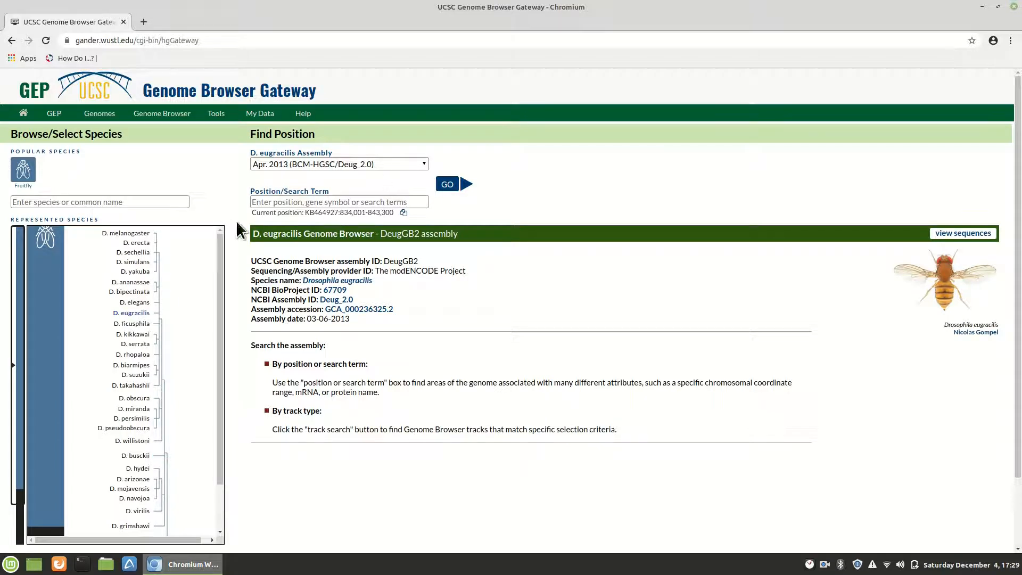
{"action": "left_click", "coordinate": [130, 234]}
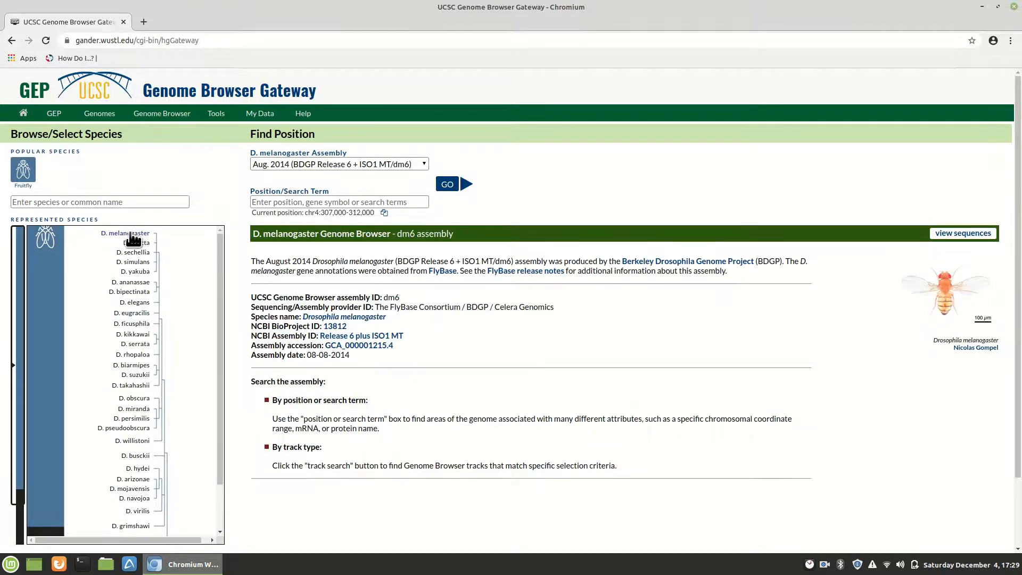
{"action": "left_click", "coordinate": [280, 200]}
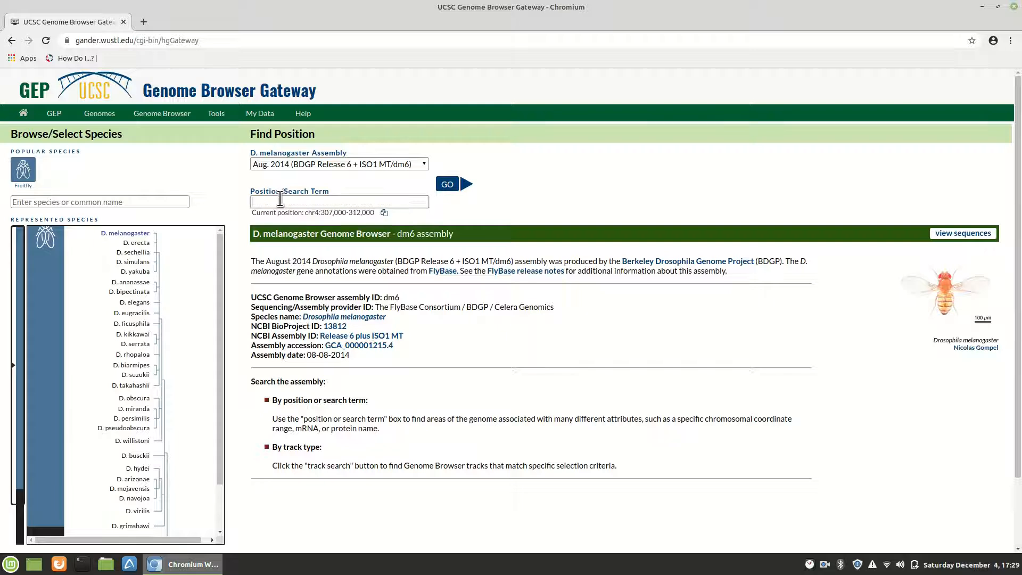
{"action": "type", "text": "Antp"}
{"action": "left_click", "coordinate": [444, 190]}
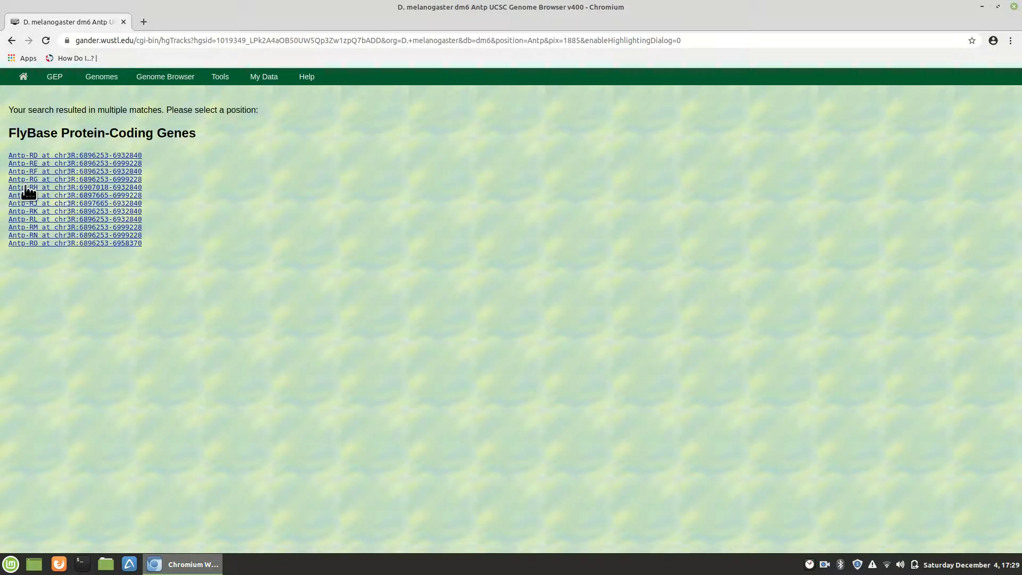
{"action": "left_click", "coordinate": [43, 162]}
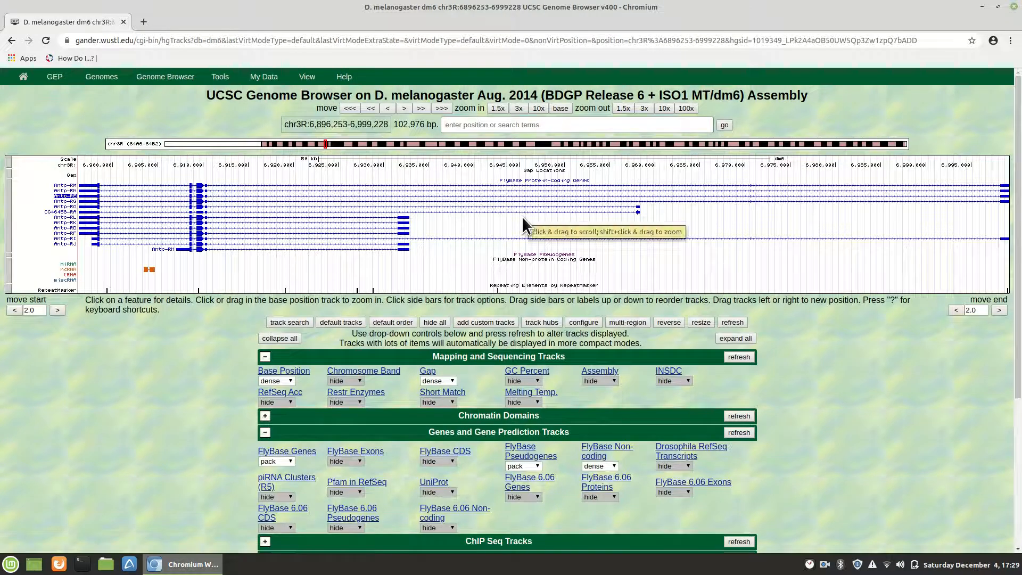
Look over the Antp region, reverse the display orientation, and return it to the original direction.
{"action": "scroll", "coordinate": [583, 318], "scroll_direction": "down", "scroll_amount": 5}
{"action": "scroll", "coordinate": [582, 317], "scroll_direction": "up", "scroll_amount": 5}
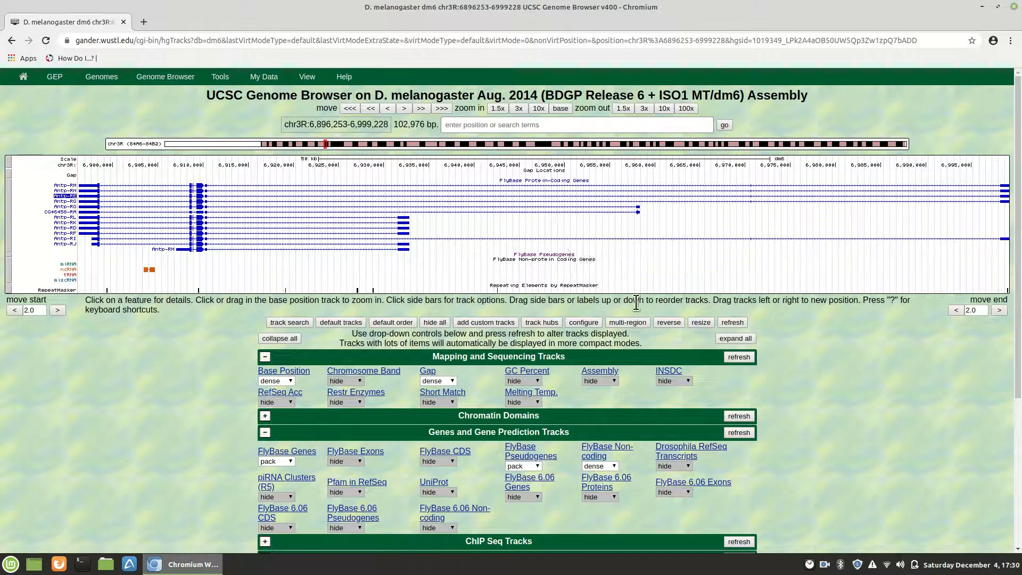
{"action": "left_click", "coordinate": [669, 323]}
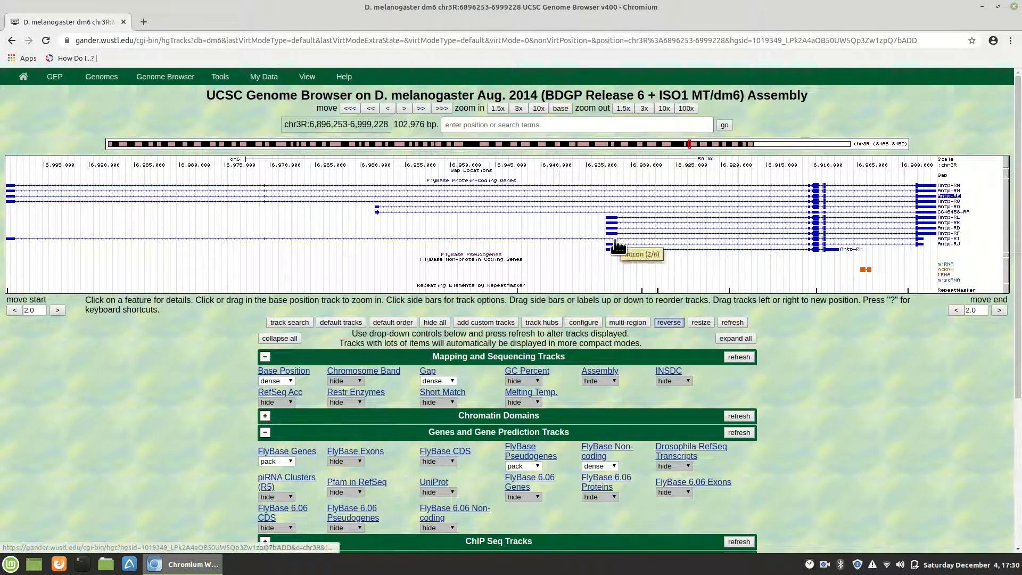
{"action": "left_click", "coordinate": [675, 321]}
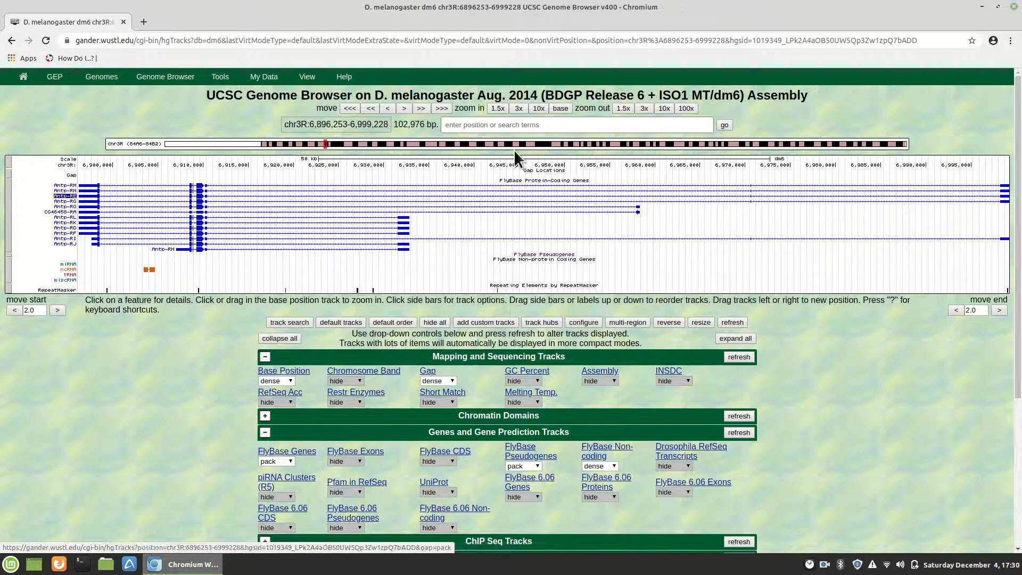
Go to position chr3R:100-1000 and zoom in 1.5x.
{"action": "left_click", "coordinate": [464, 128]}
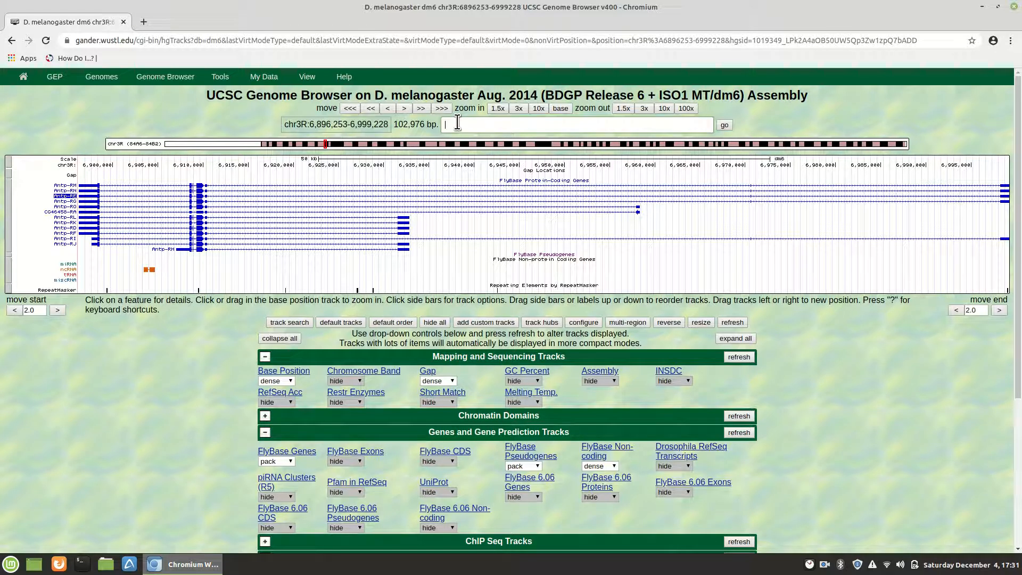
{"action": "type", "text": "chr3R"}
{"action": "type", "text": ":100"}
{"action": "type", "text": "-1000"}
{"action": "left_click", "coordinate": [724, 125]}
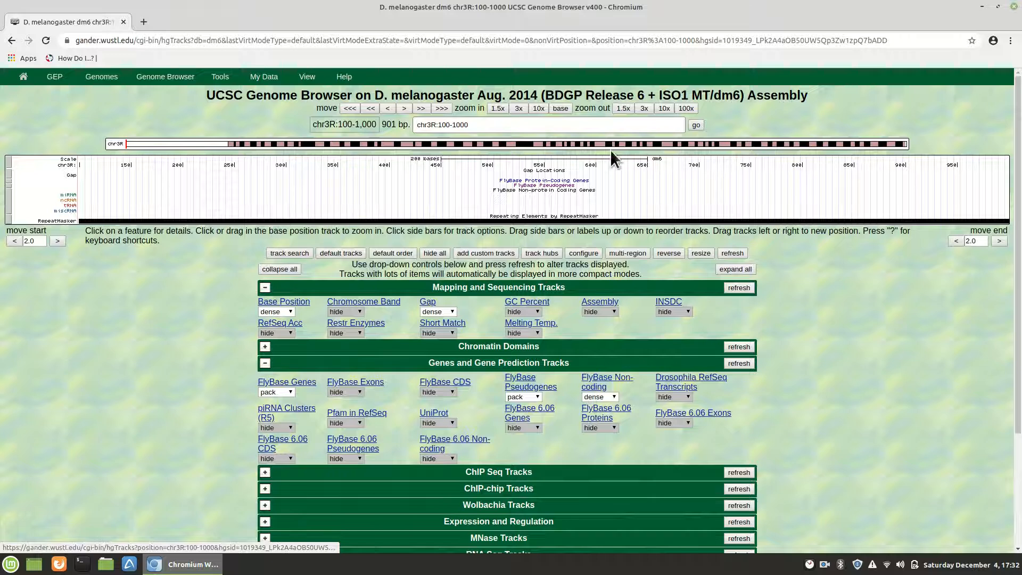
{"action": "left_click", "coordinate": [496, 105]}
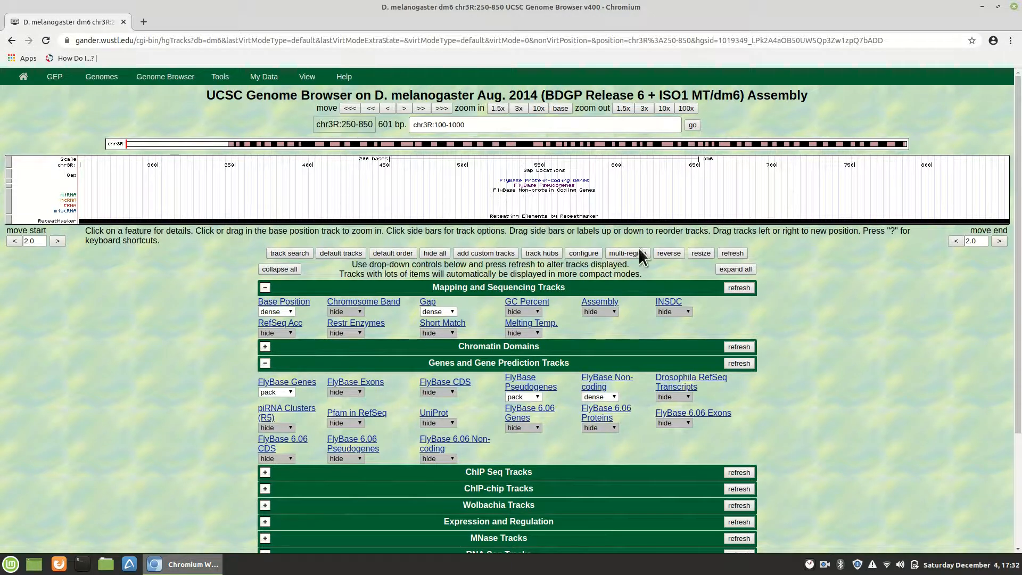
Hide all tracks in the genome browser display.
{"action": "left_click", "coordinate": [674, 253]}
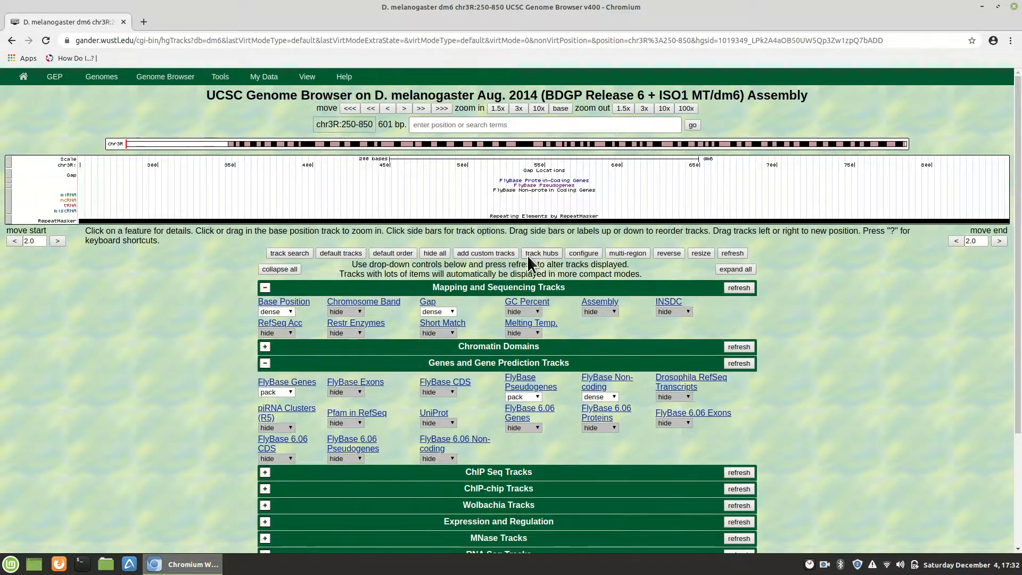
{"action": "left_click", "coordinate": [432, 254]}
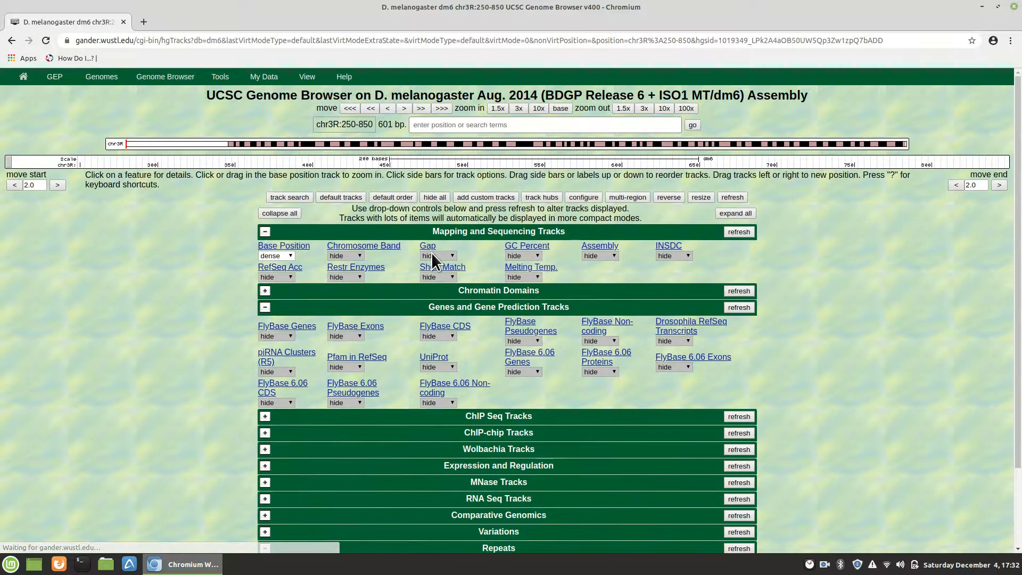
{"action": "left_click", "coordinate": [434, 197]}
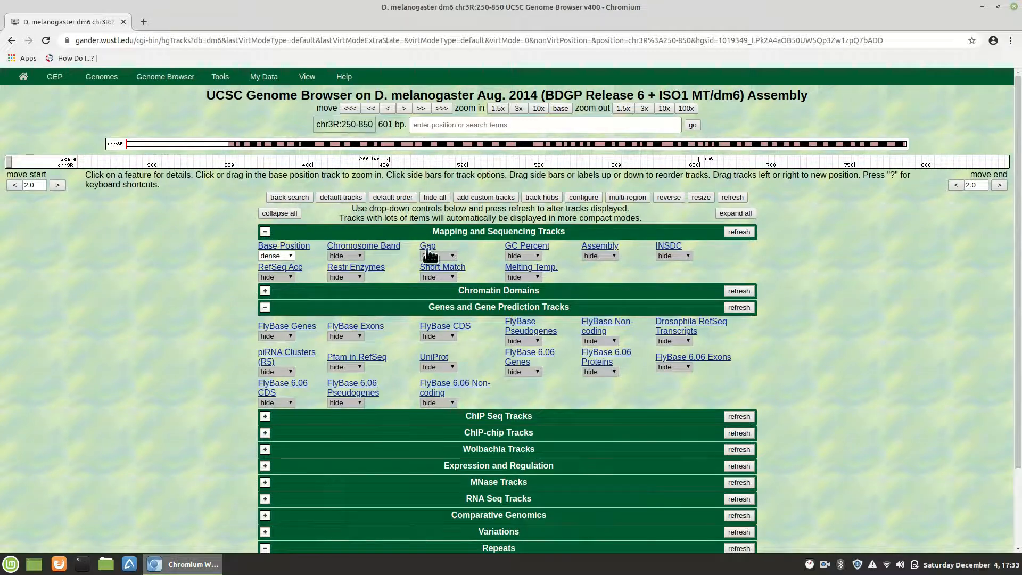
Set the GC Percent track to full and refresh the display.
{"action": "scroll", "coordinate": [413, 338], "scroll_direction": "down", "scroll_amount": 3}
{"action": "scroll", "coordinate": [413, 338], "scroll_direction": "up", "scroll_amount": 3}
{"action": "scroll", "coordinate": [413, 338], "scroll_direction": "down", "scroll_amount": 3}
{"action": "scroll", "coordinate": [413, 337], "scroll_direction": "up", "scroll_amount": 3}
{"action": "left_click", "coordinate": [535, 255]}
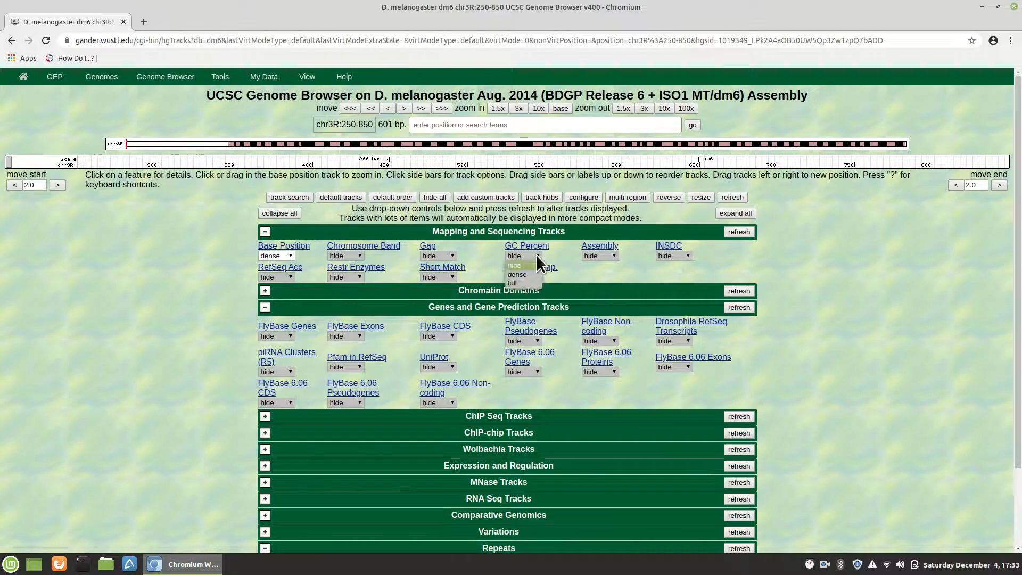
{"action": "left_click", "coordinate": [518, 283]}
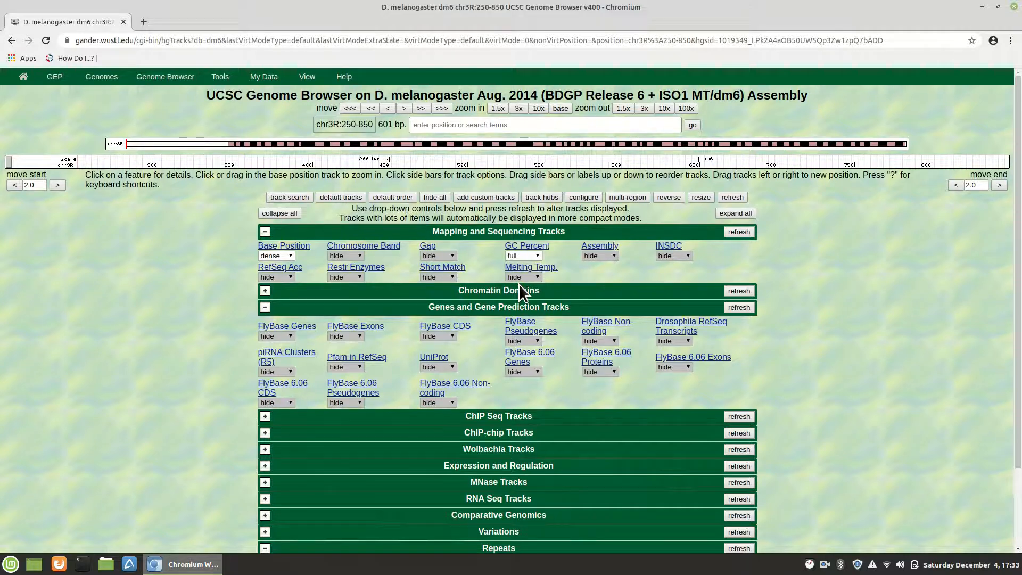
{"action": "left_click", "coordinate": [738, 232]}
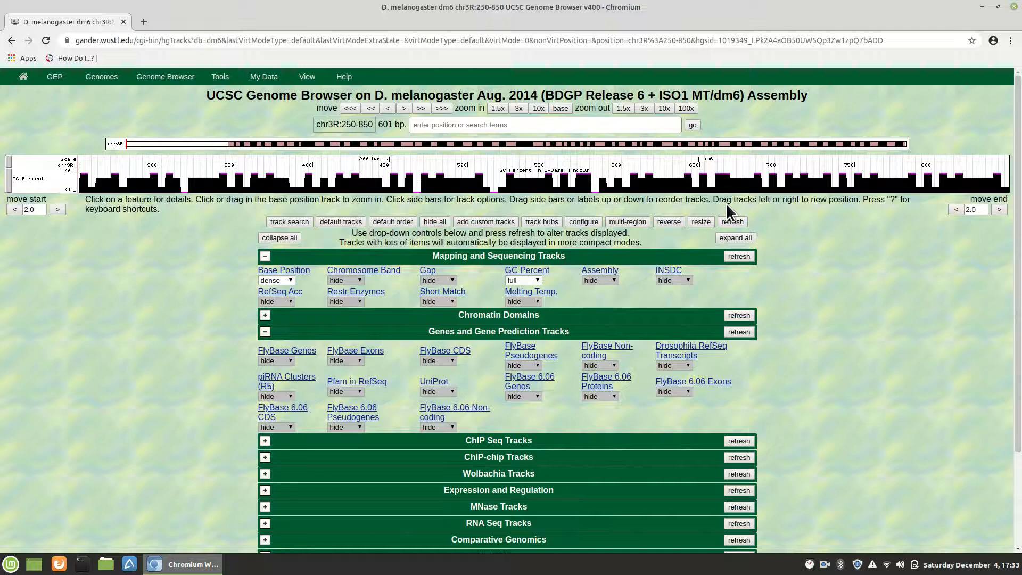
Zoom out in 1.5x increments until the view covers chr3R:1-4,568.
{"action": "left_click", "coordinate": [622, 108]}
{"action": "left_click", "coordinate": [622, 108]}
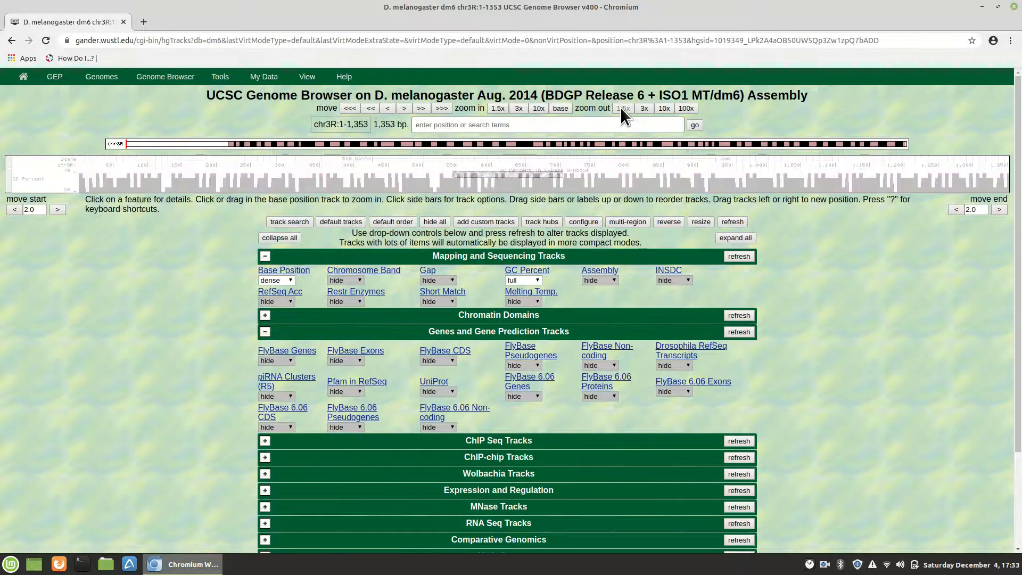
{"action": "left_click", "coordinate": [621, 107]}
{"action": "left_click", "coordinate": [621, 108]}
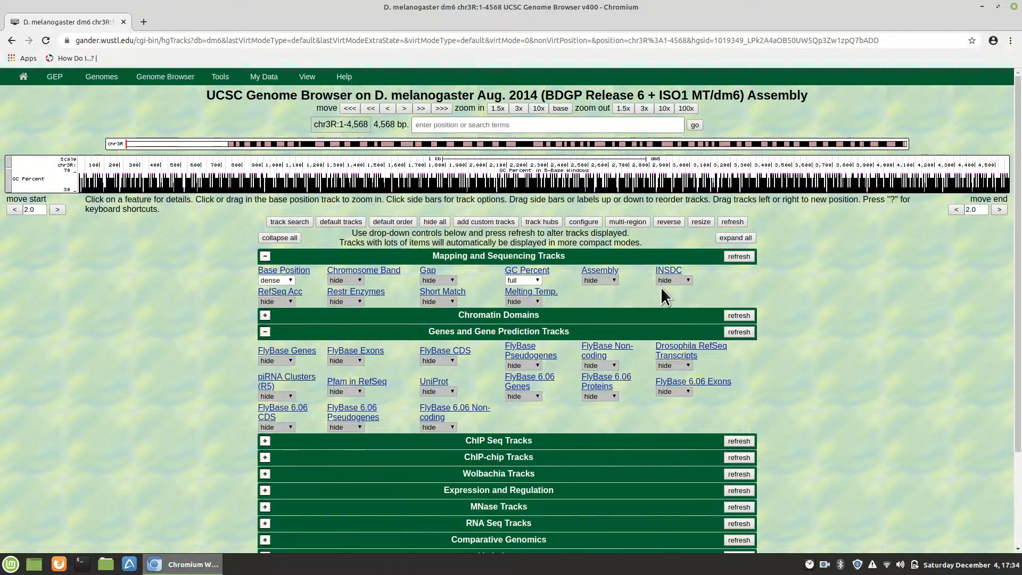
Expand the ChIP Seq Tracks group, set modENCODE Histones ChIP-Seq to full, and refresh the display.
{"action": "scroll", "coordinate": [661, 292], "scroll_direction": "down", "scroll_amount": 4}
{"action": "scroll", "coordinate": [660, 286], "scroll_direction": "up", "scroll_amount": 3}
{"action": "scroll", "coordinate": [660, 287], "scroll_direction": "down", "scroll_amount": 3}
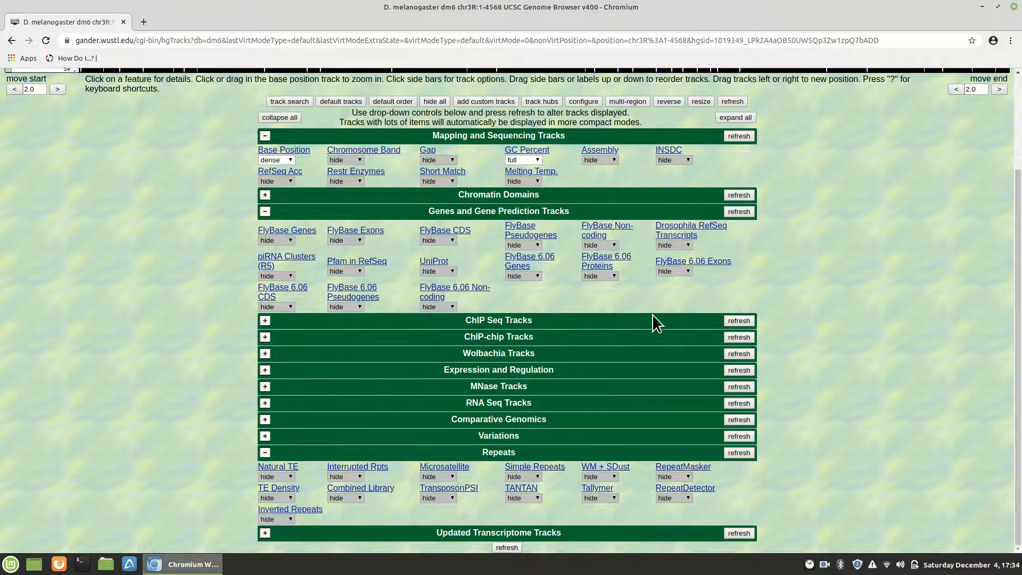
{"action": "left_click", "coordinate": [265, 320]}
{"action": "scroll", "coordinate": [380, 407], "scroll_direction": "down", "scroll_amount": 3}
{"action": "scroll", "coordinate": [380, 408], "scroll_direction": "up", "scroll_amount": 1}
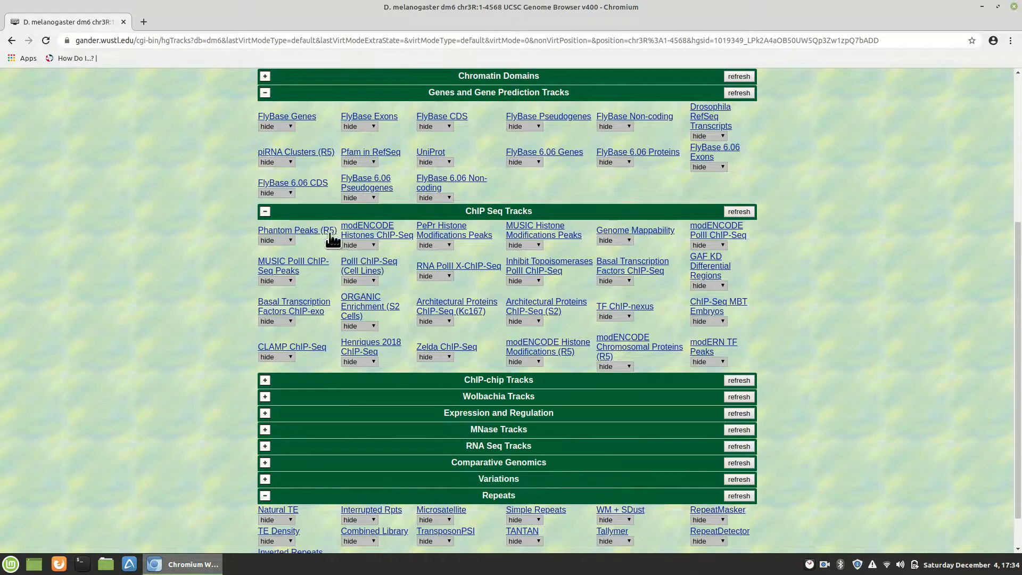
{"action": "left_click", "coordinate": [358, 246]}
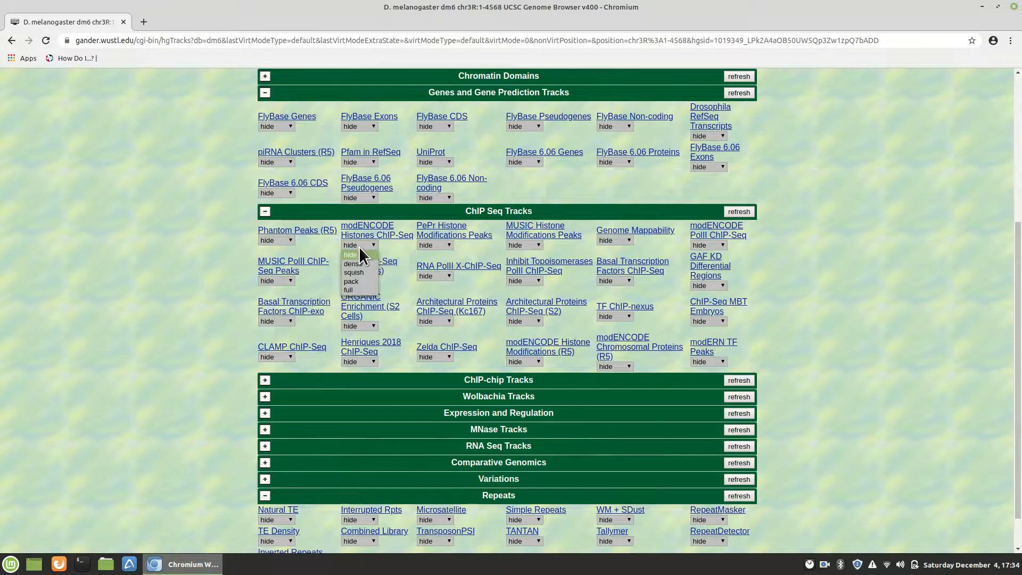
{"action": "left_click", "coordinate": [360, 290]}
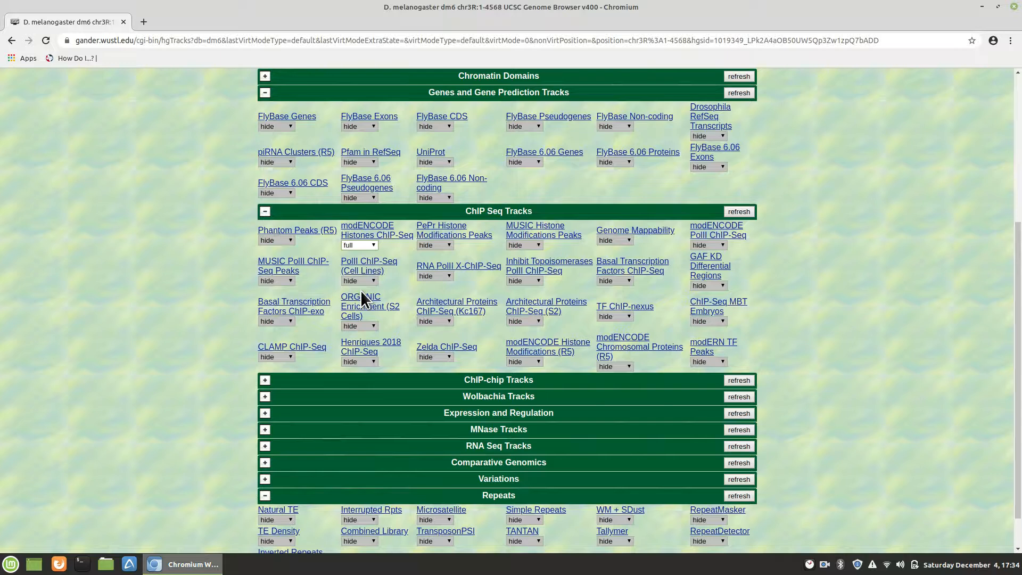
{"action": "left_click", "coordinate": [748, 209]}
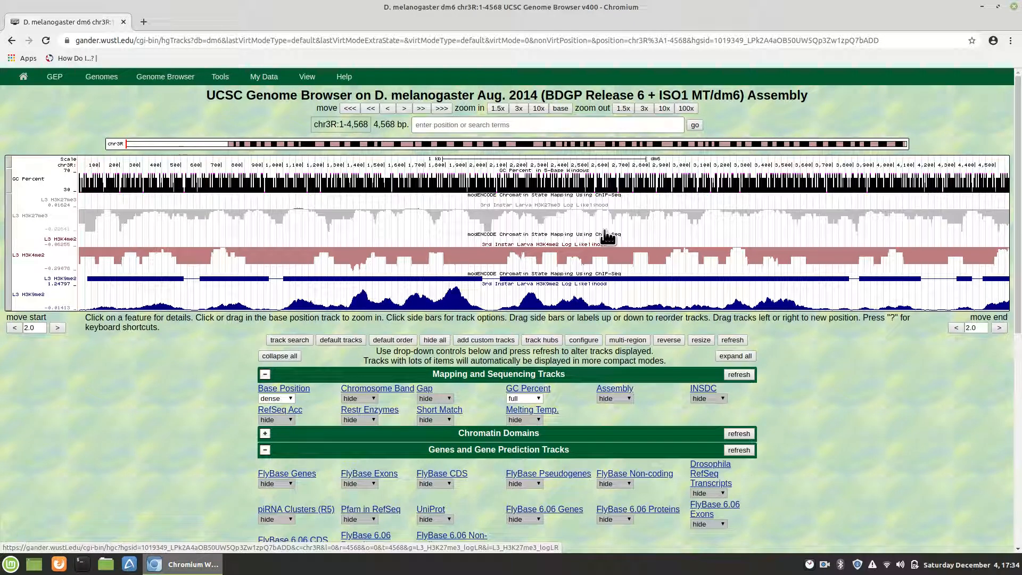
Look over the histone ChIP-Seq tracks and expand the ChIP-chip Tracks group.
{"action": "scroll", "coordinate": [607, 237], "scroll_direction": "down", "scroll_amount": 3}
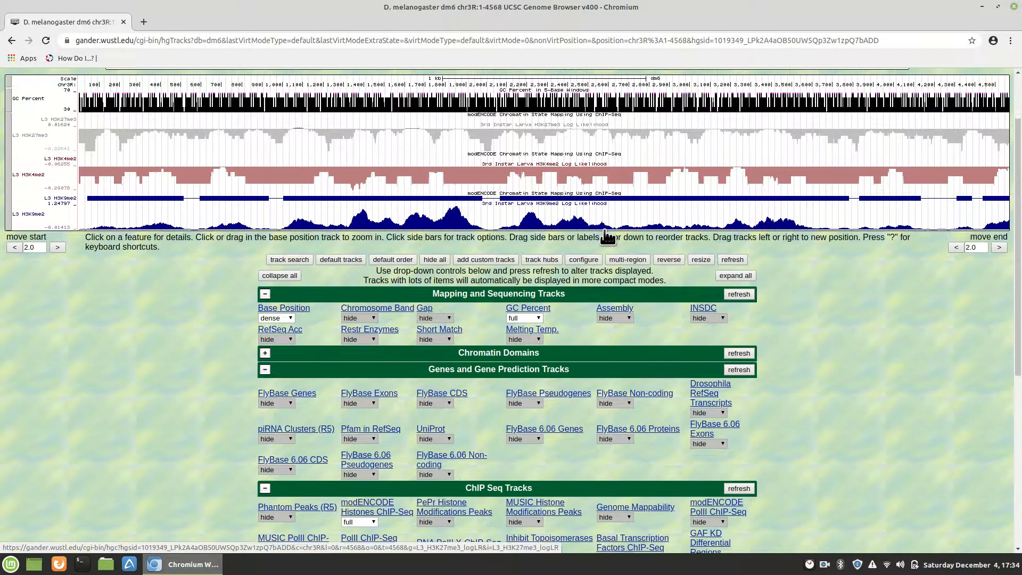
{"action": "scroll", "coordinate": [603, 229], "scroll_direction": "up", "scroll_amount": 2}
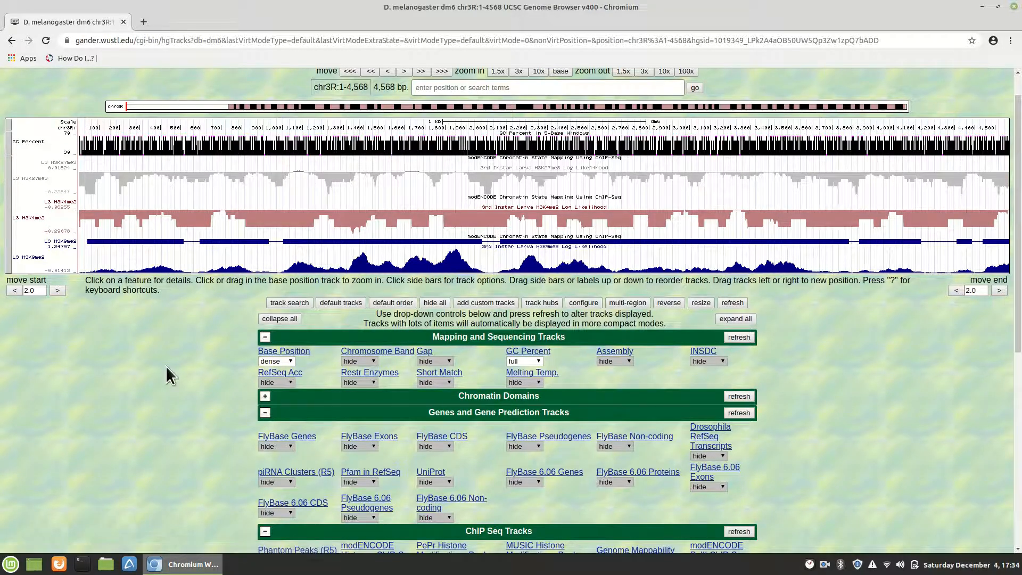
{"action": "scroll", "coordinate": [144, 386], "scroll_direction": "down", "scroll_amount": 5}
{"action": "scroll", "coordinate": [145, 387], "scroll_direction": "down", "scroll_amount": 1}
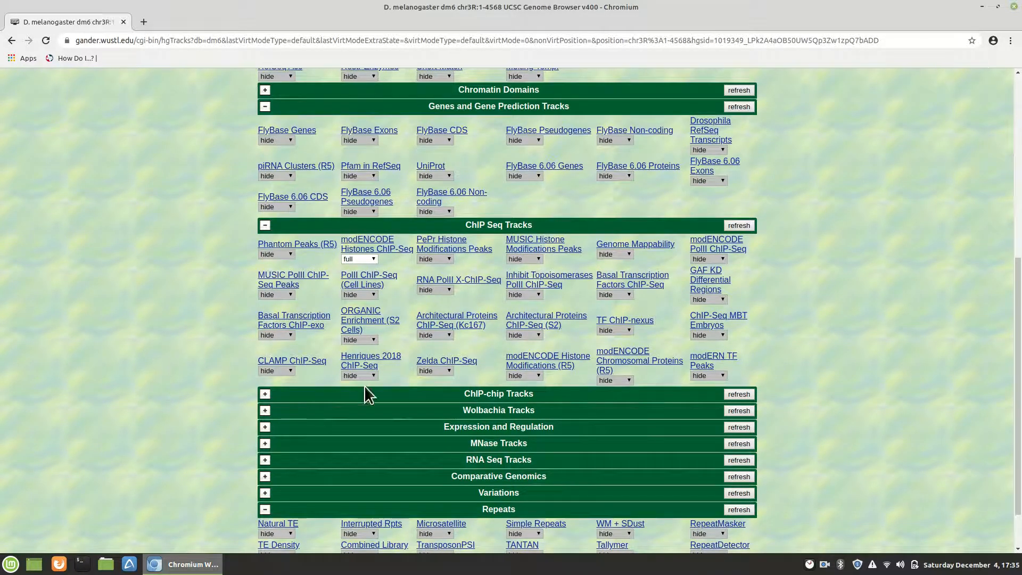
{"action": "left_click", "coordinate": [266, 394]}
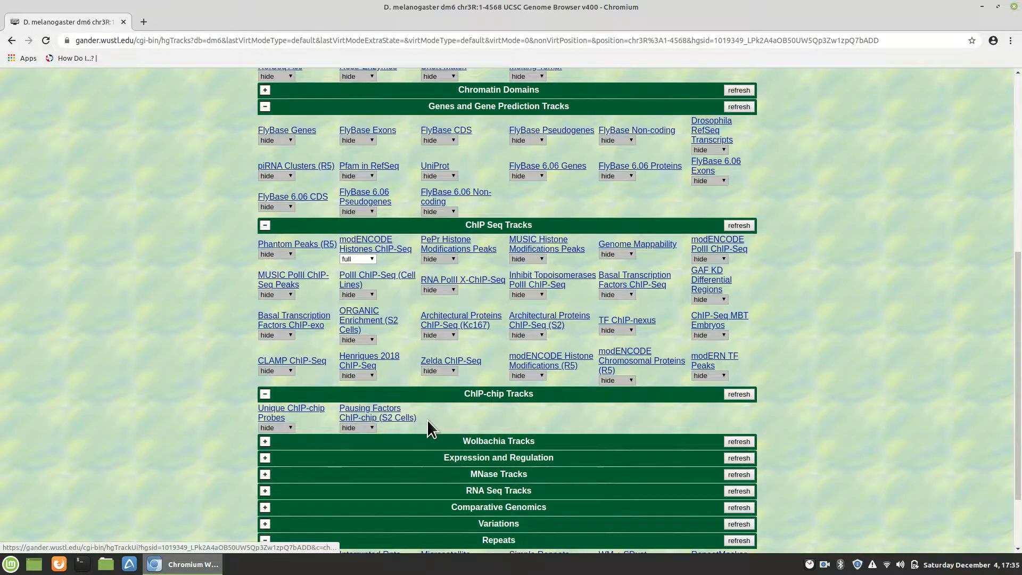
Expand the Expression and Regulation group, set TSS (Celniker) (R5) to pack, and refresh the display.
{"action": "scroll", "coordinate": [429, 420], "scroll_direction": "down", "scroll_amount": 3}
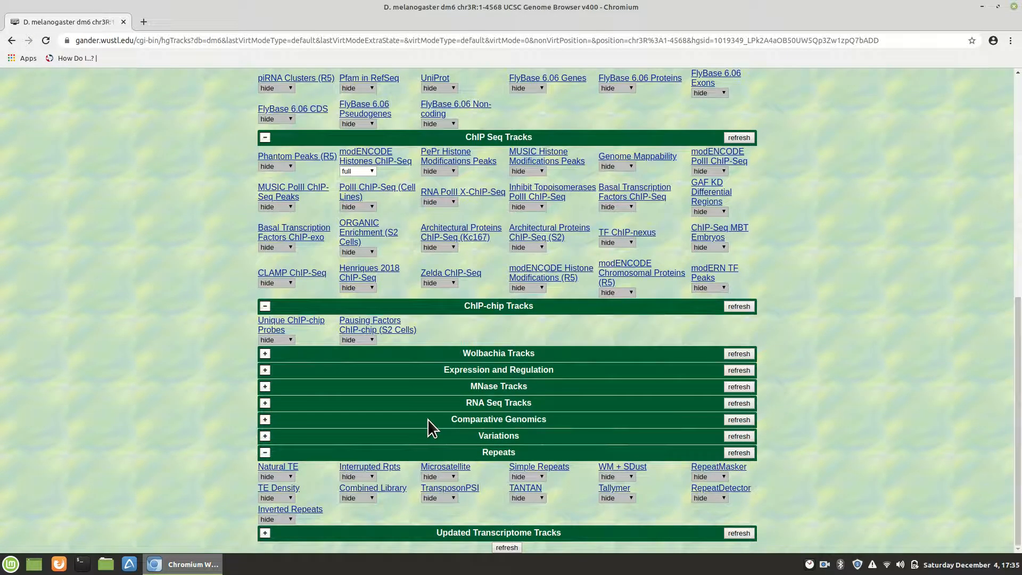
{"action": "left_click", "coordinate": [266, 370]}
{"action": "scroll", "coordinate": [336, 439], "scroll_direction": "down", "scroll_amount": 8}
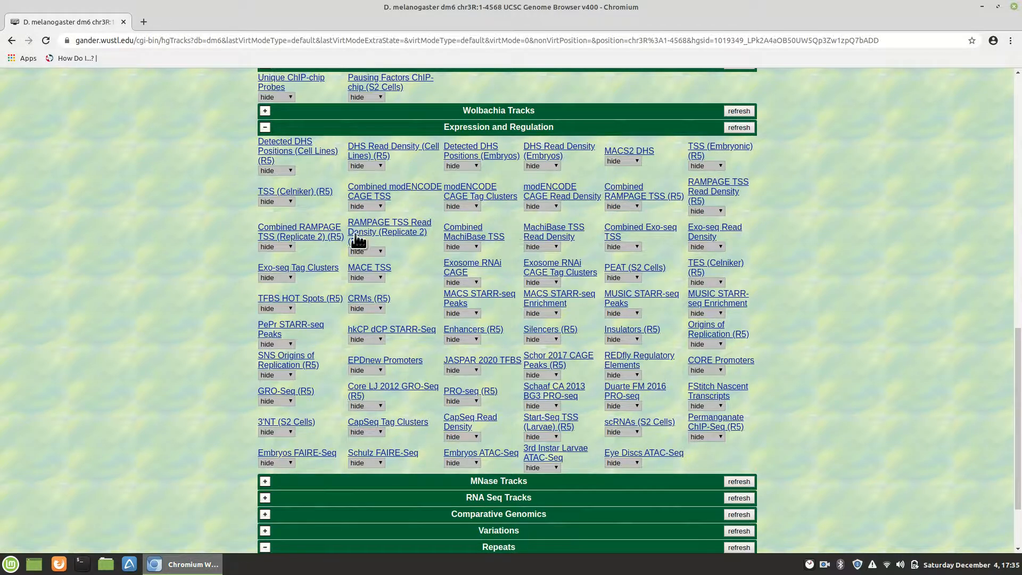
{"action": "left_click", "coordinate": [290, 202]}
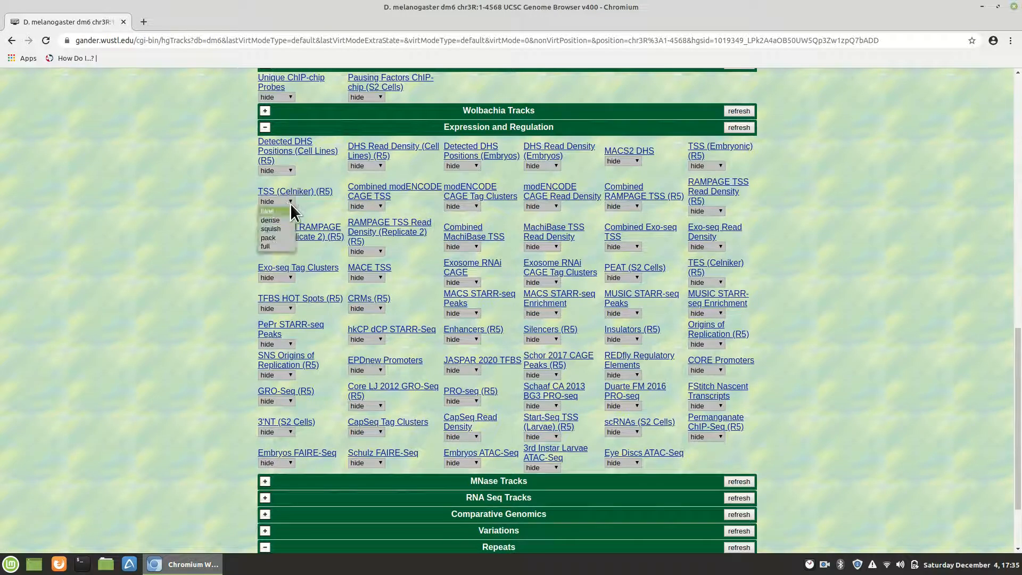
{"action": "left_click", "coordinate": [274, 245]}
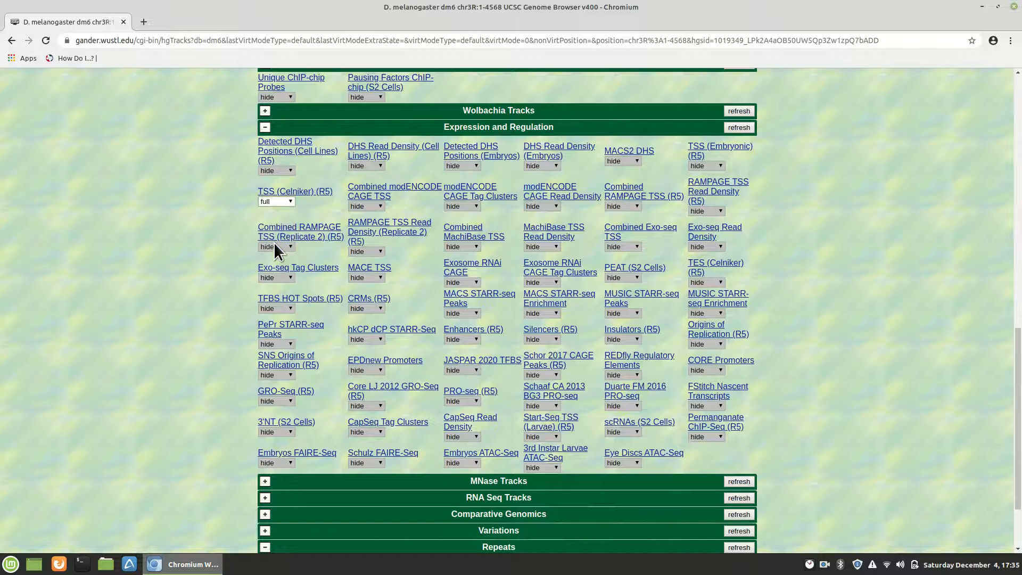
{"action": "left_click", "coordinate": [287, 204]}
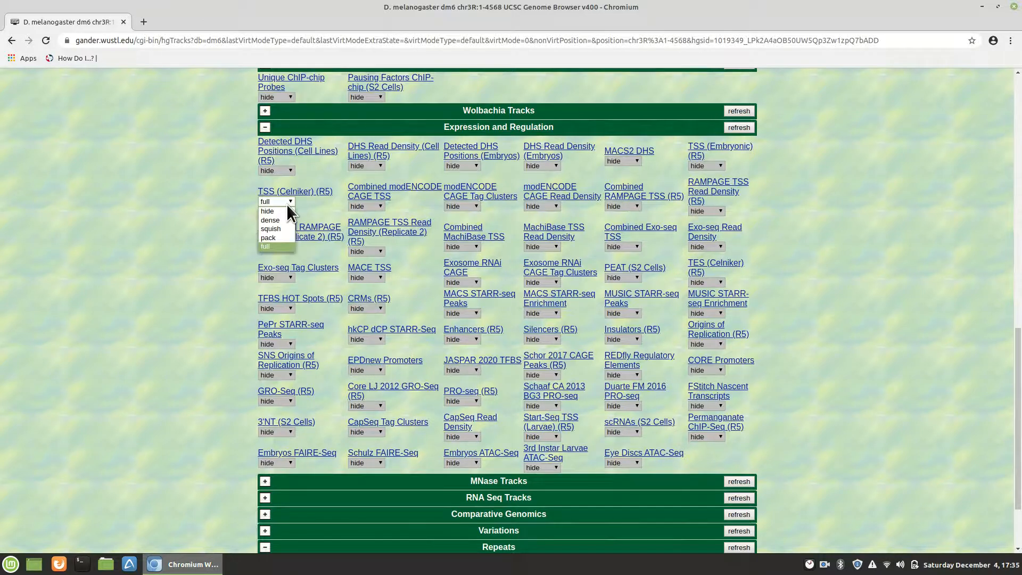
{"action": "left_click", "coordinate": [276, 236]}
{"action": "left_click", "coordinate": [743, 130]}
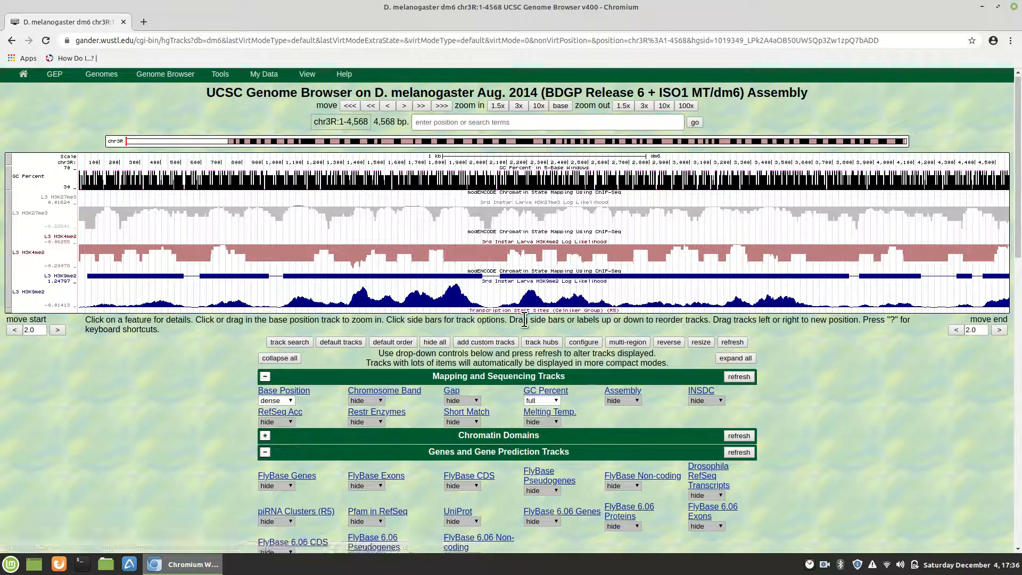
Set the Combined modENCODE CAGE TSS track to full and refresh the display.
{"action": "scroll", "coordinate": [179, 427], "scroll_direction": "down", "scroll_amount": 15}
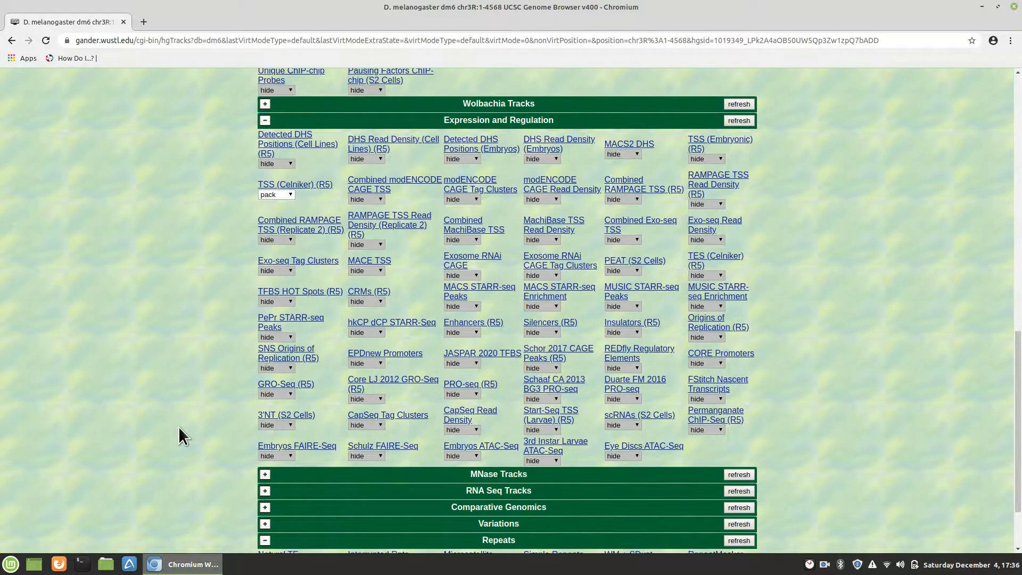
{"action": "scroll", "coordinate": [179, 428], "scroll_direction": "up", "scroll_amount": 3}
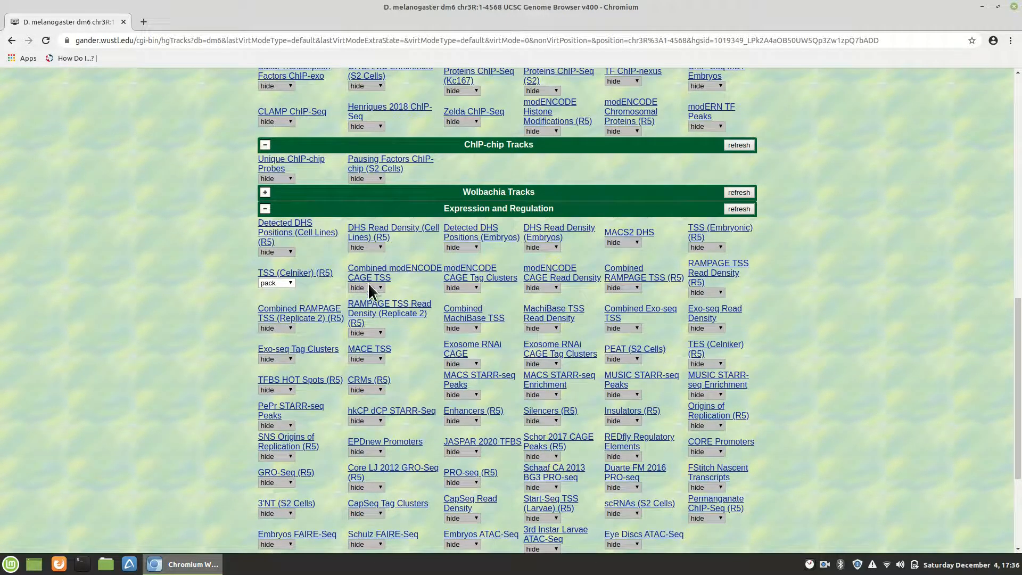
{"action": "left_click", "coordinate": [371, 286]}
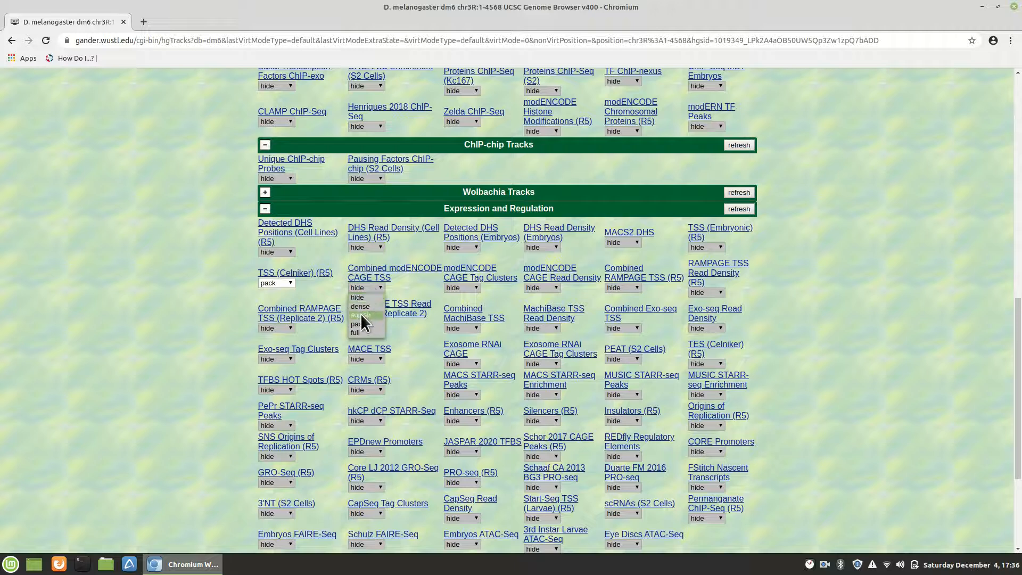
{"action": "left_click", "coordinate": [363, 332]}
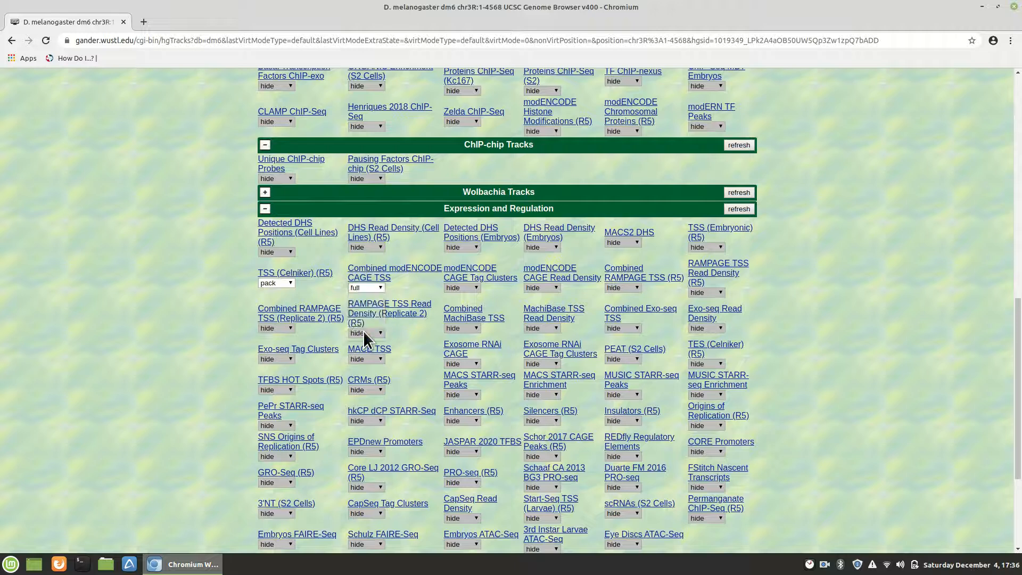
{"action": "left_click", "coordinate": [740, 209]}
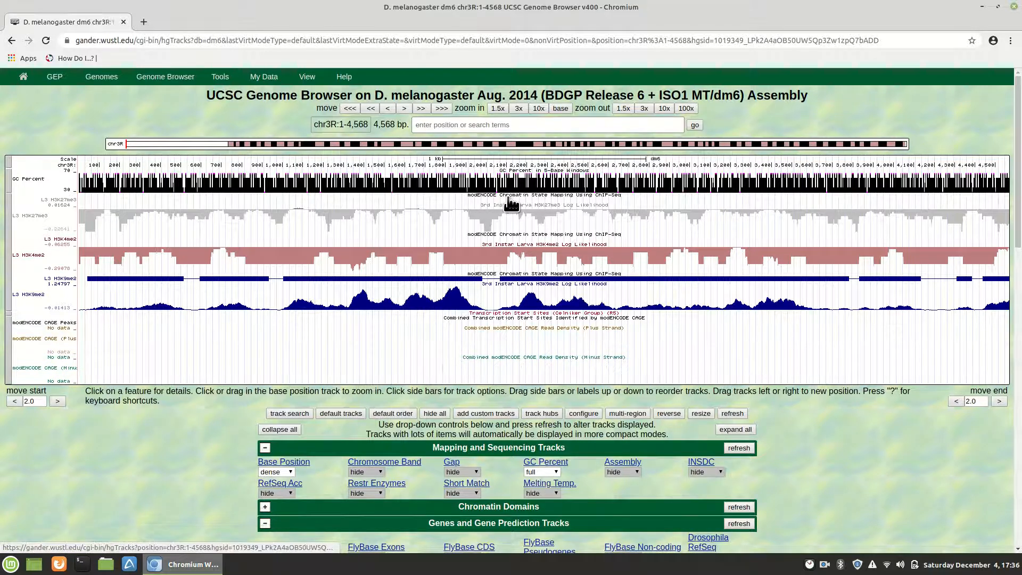
Set the Short Match track in Mapping and Sequencing Tracks to full and refresh the display.
{"action": "scroll", "coordinate": [511, 203], "scroll_direction": "down", "scroll_amount": 3}
{"action": "scroll", "coordinate": [511, 204], "scroll_direction": "up", "scroll_amount": 3}
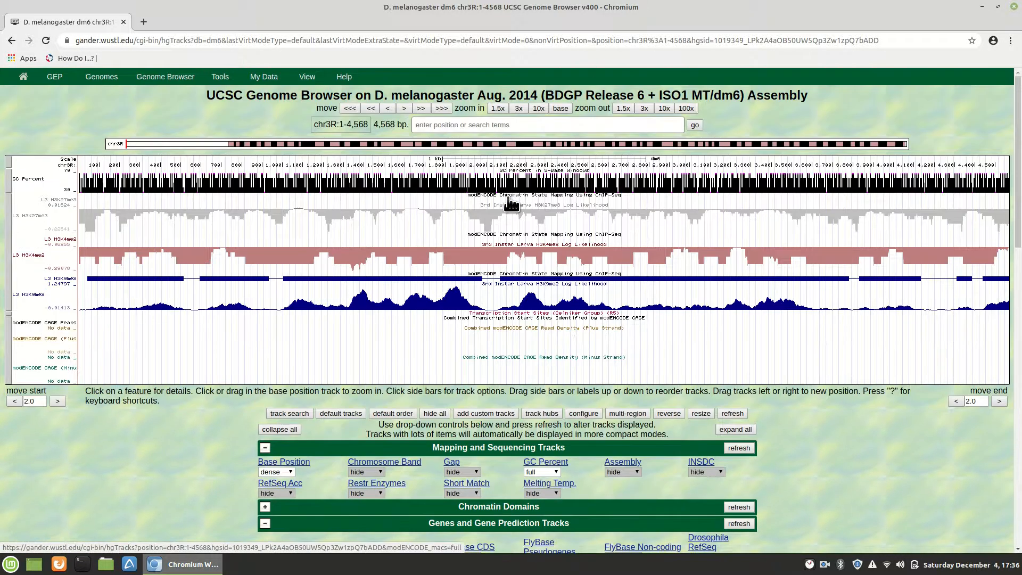
{"action": "scroll", "coordinate": [511, 204], "scroll_direction": "down", "scroll_amount": 5}
{"action": "scroll", "coordinate": [511, 204], "scroll_direction": "up", "scroll_amount": 2}
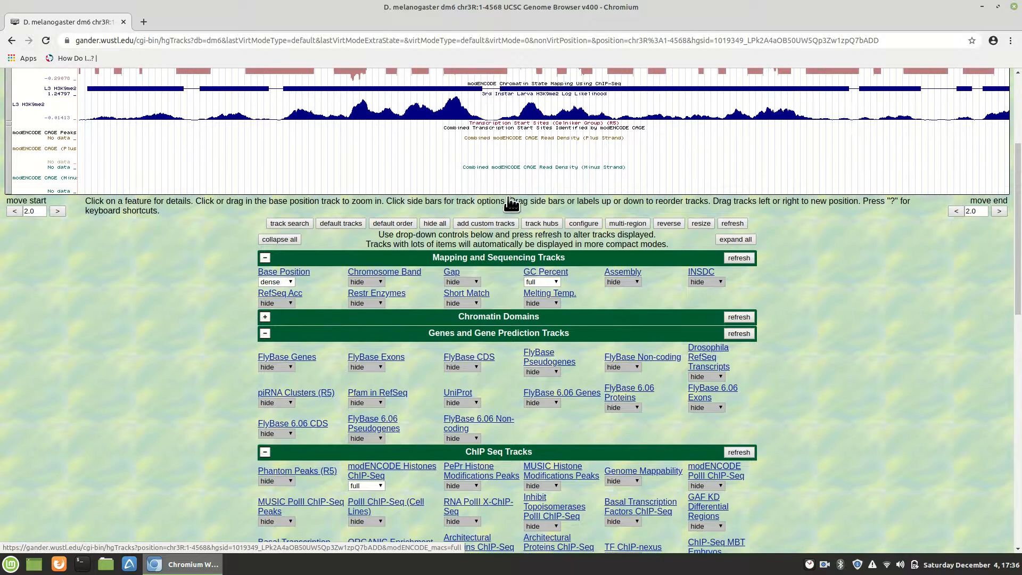
{"action": "left_click", "coordinate": [475, 302]}
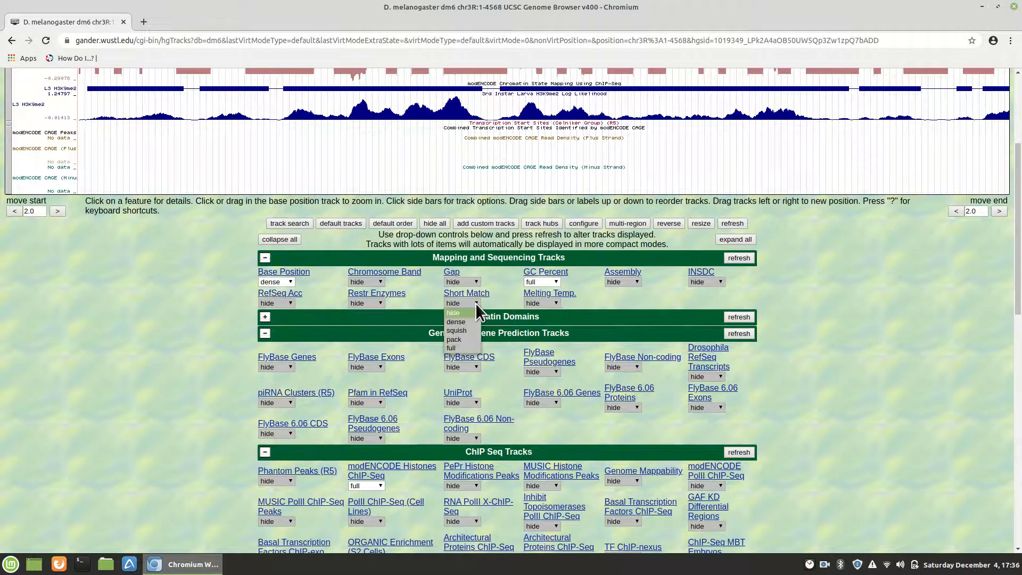
{"action": "left_click", "coordinate": [456, 347]}
{"action": "left_click", "coordinate": [738, 258]}
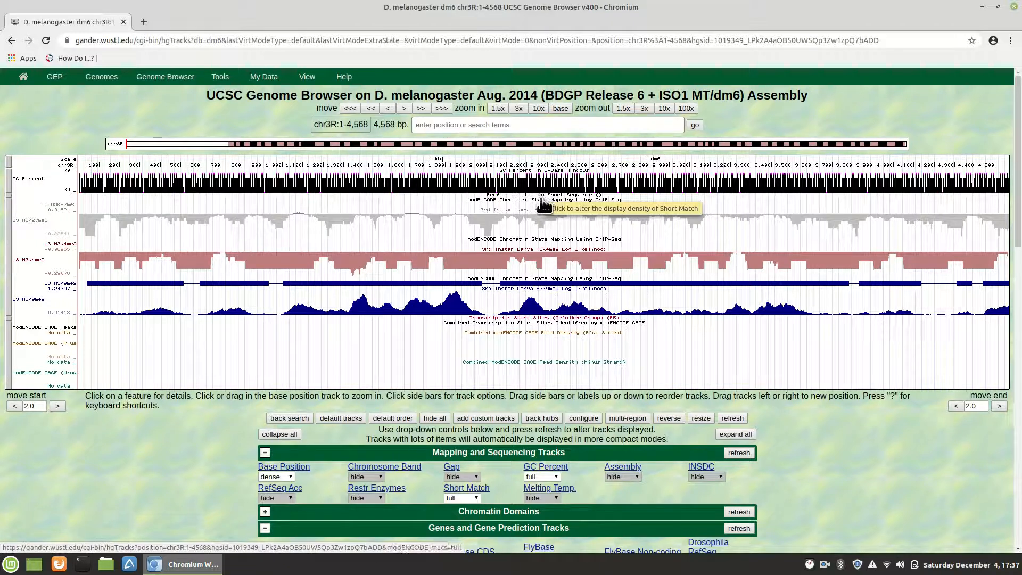
Open the Short Match track settings, enter GAGA as the short sequence, and submit it.
{"action": "scroll", "coordinate": [538, 360], "scroll_direction": "down", "scroll_amount": 5}
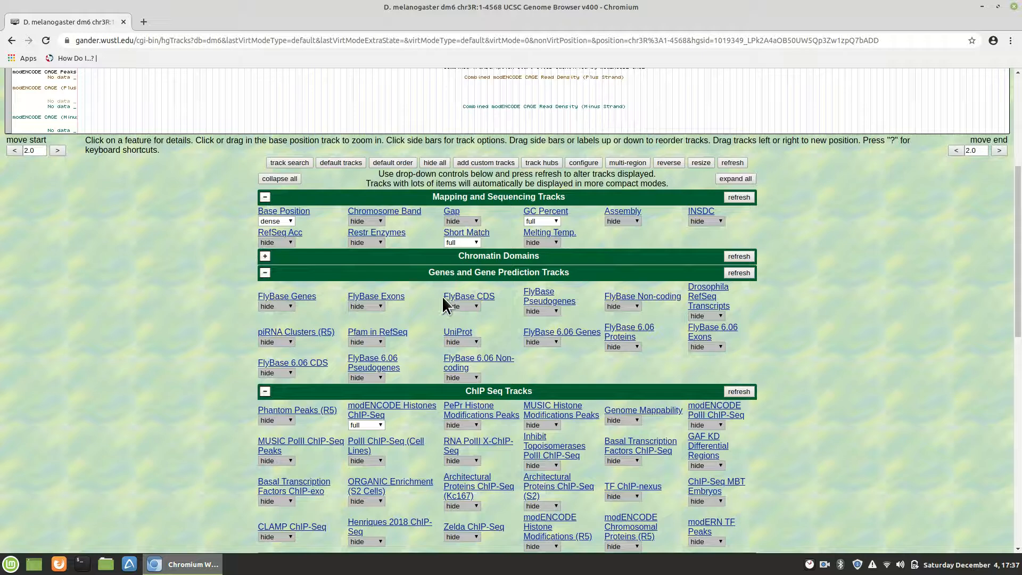
{"action": "left_click", "coordinate": [456, 232]}
{"action": "left_click", "coordinate": [143, 157]}
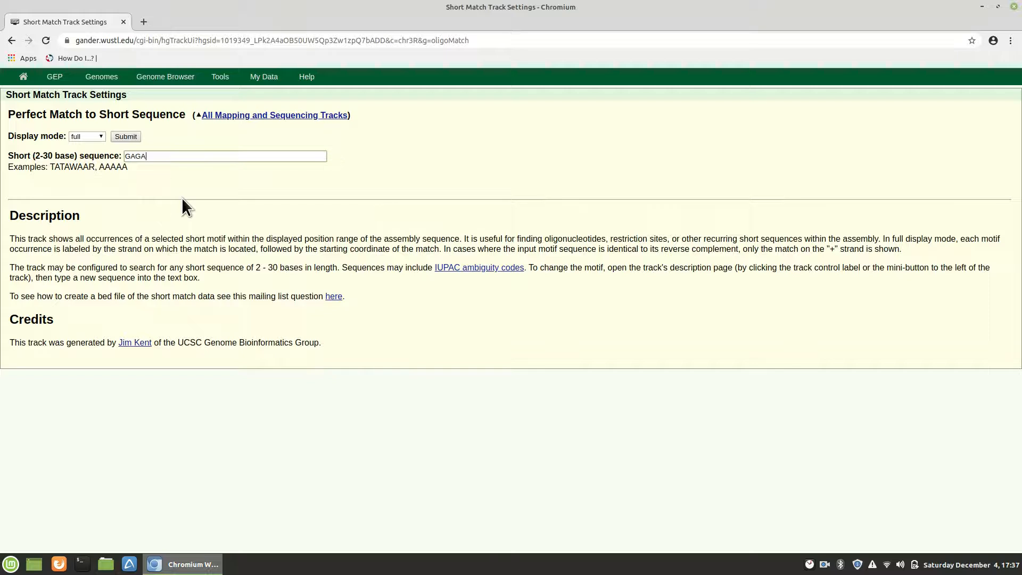
{"action": "left_click", "coordinate": [124, 137]}
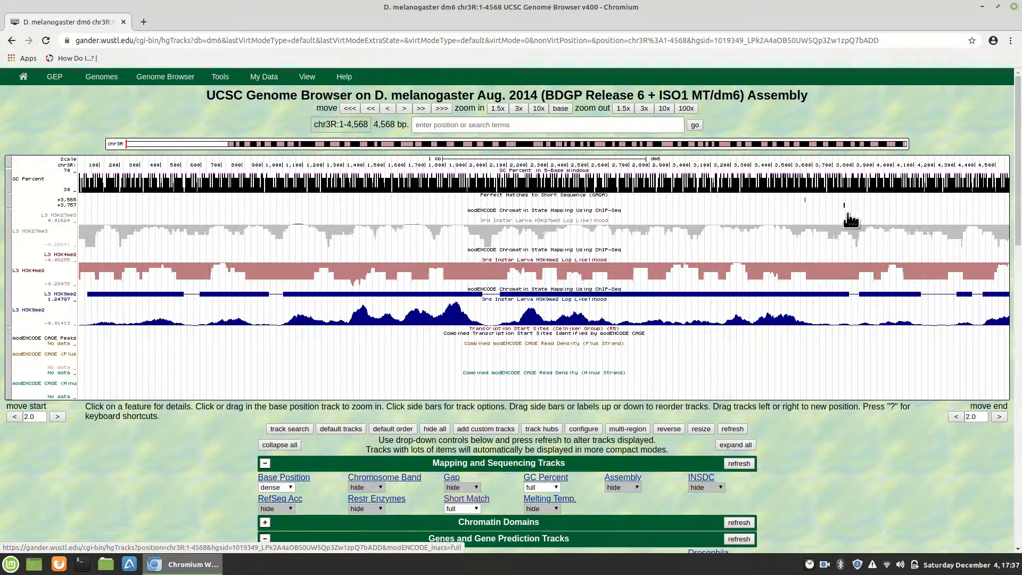
Zoom in 1.5x to chr3R:763-3,807 and hide all evidence tracks.
{"action": "left_click", "coordinate": [494, 108]}
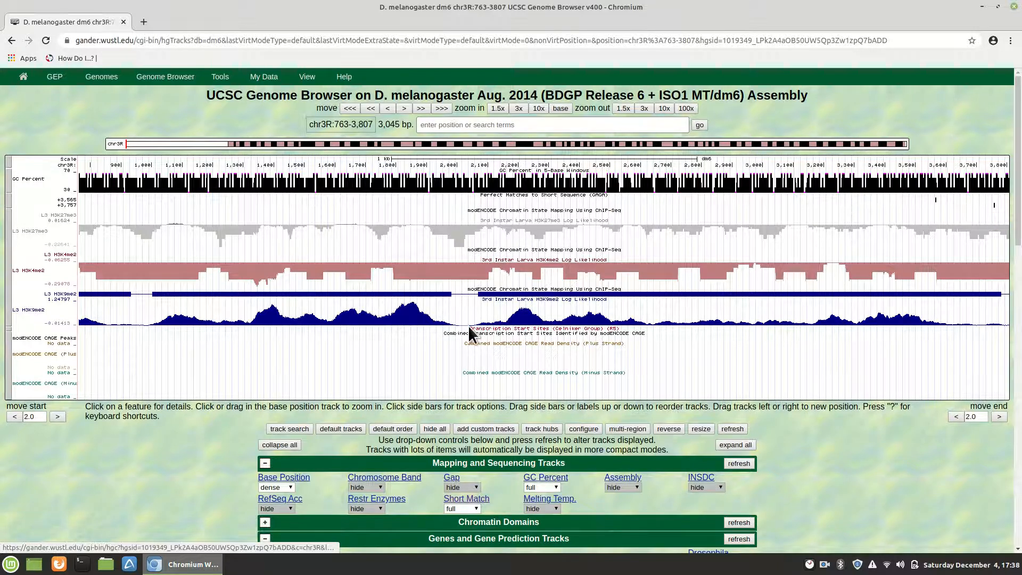
{"action": "scroll", "coordinate": [538, 450], "scroll_direction": "down", "scroll_amount": 3}
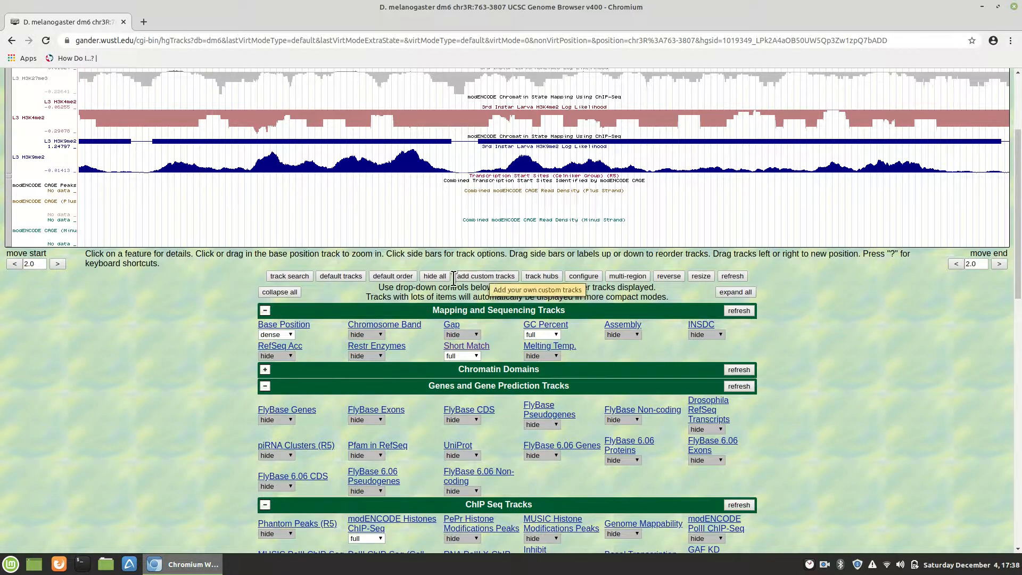
{"action": "left_click", "coordinate": [433, 275]}
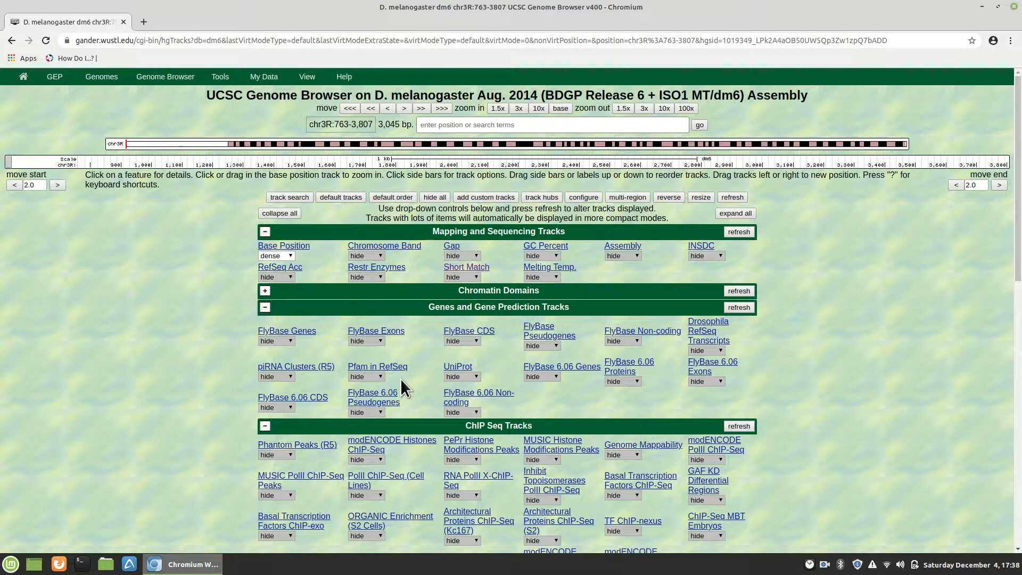
{"action": "scroll", "coordinate": [400, 378], "scroll_direction": "down", "scroll_amount": 10}
{"action": "scroll", "coordinate": [401, 378], "scroll_direction": "up", "scroll_amount": 2}
{"action": "scroll", "coordinate": [400, 379], "scroll_direction": "up", "scroll_amount": 4}
{"action": "scroll", "coordinate": [400, 378], "scroll_direction": "down", "scroll_amount": 6}
{"action": "scroll", "coordinate": [400, 379], "scroll_direction": "up", "scroll_amount": 1}
{"action": "scroll", "coordinate": [401, 379], "scroll_direction": "up", "scroll_amount": 10}
Zoom in repeatedly in 1.5x increments until the view covers the 23 bp region chr3R:2,274-2,296.
{"action": "left_click", "coordinate": [496, 108]}
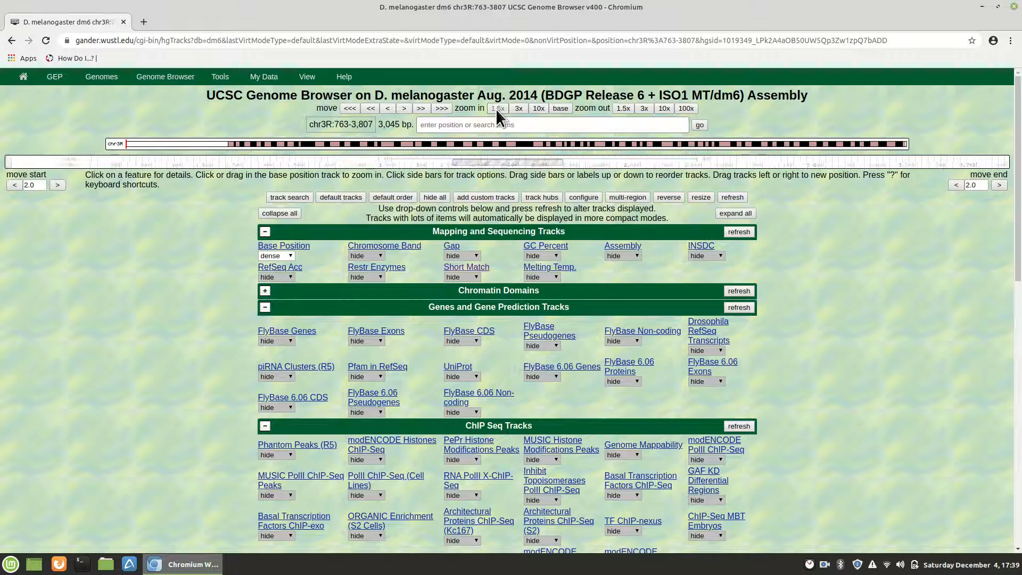
{"action": "left_click", "coordinate": [496, 109]}
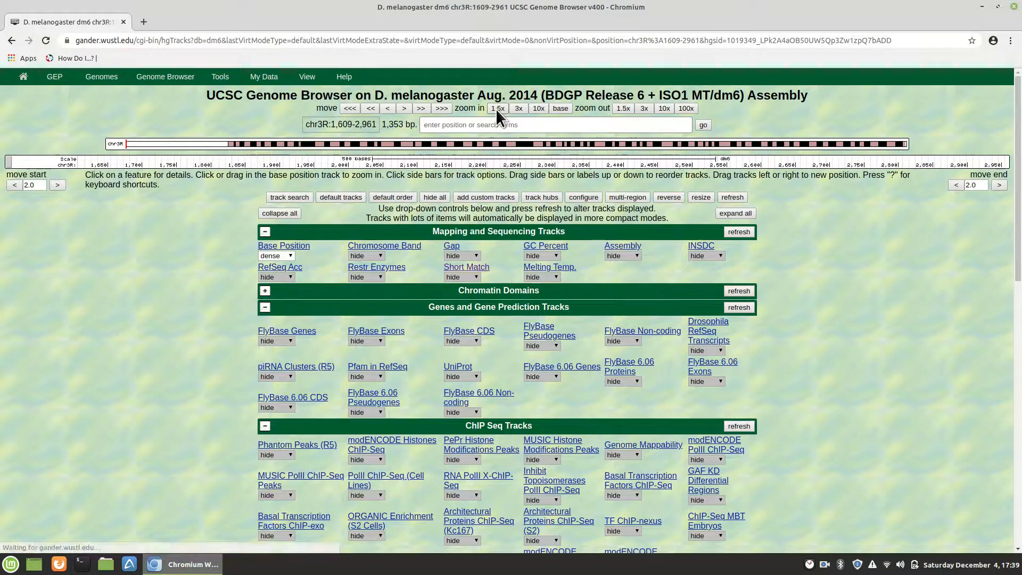
{"action": "left_click", "coordinate": [496, 109]}
{"action": "left_click", "coordinate": [496, 109]}
{"action": "left_click", "coordinate": [496, 109]}
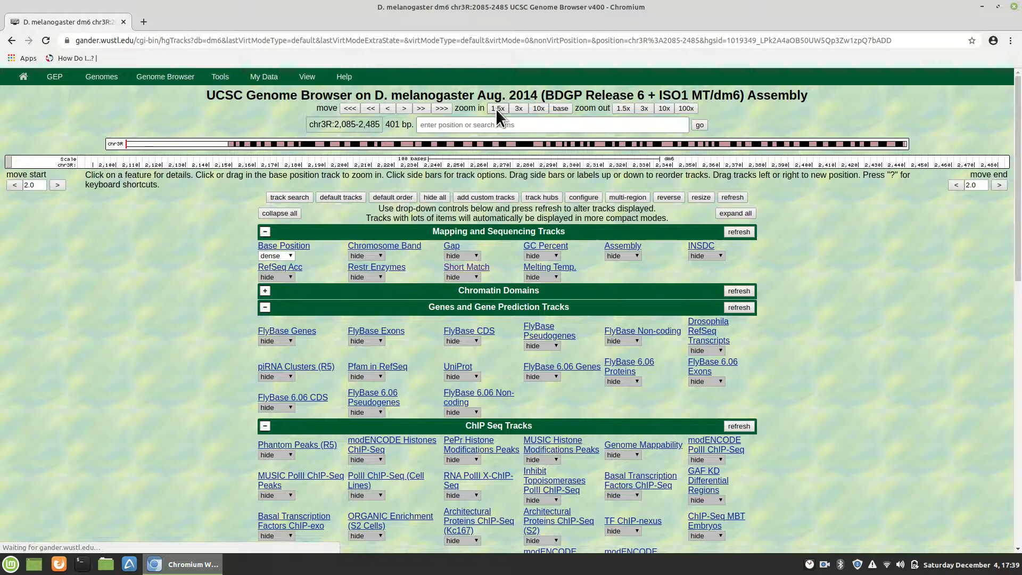
{"action": "left_click", "coordinate": [496, 109]}
{"action": "left_click", "coordinate": [496, 109]}
{"action": "left_click", "coordinate": [496, 109]}
{"action": "left_click", "coordinate": [496, 109]}
{"action": "left_click", "coordinate": [496, 109]}
{"action": "left_click", "coordinate": [496, 108]}
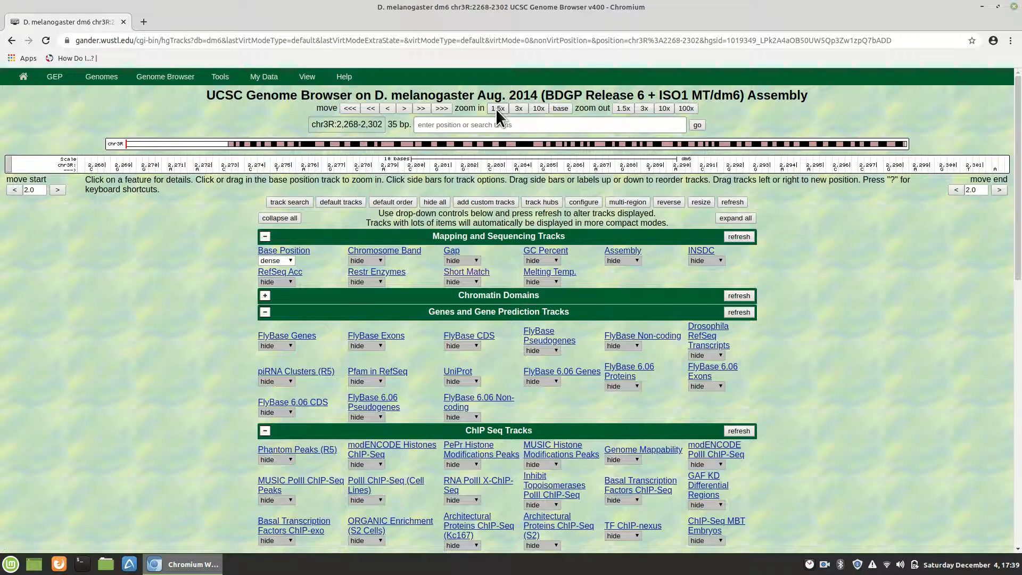
{"action": "left_click", "coordinate": [496, 108]}
{"action": "left_click", "coordinate": [496, 108]}
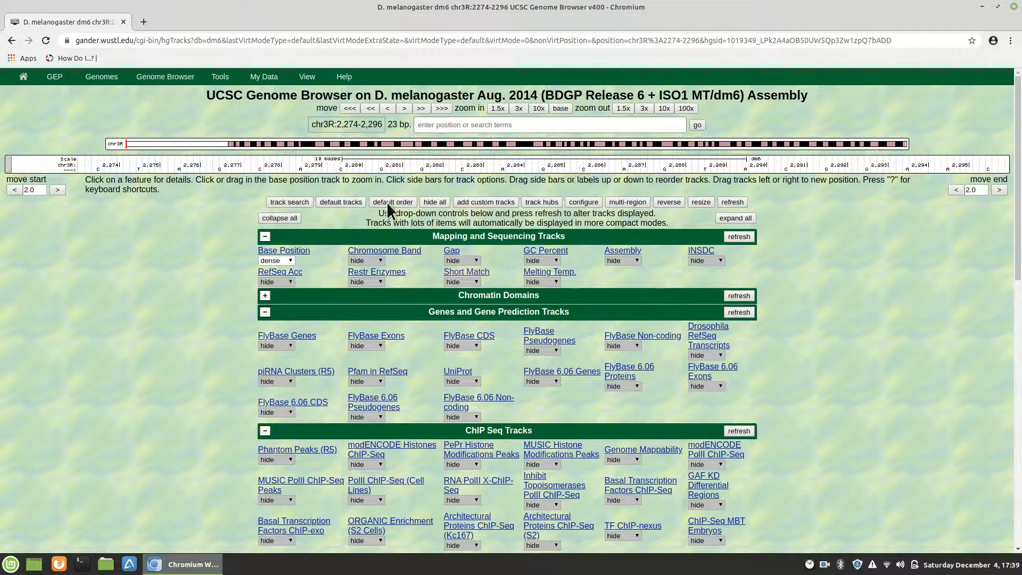
Set the GC Percent track to full for the zoomed-in region and refresh the display.
{"action": "left_click", "coordinate": [554, 261]}
{"action": "left_click", "coordinate": [745, 236]}
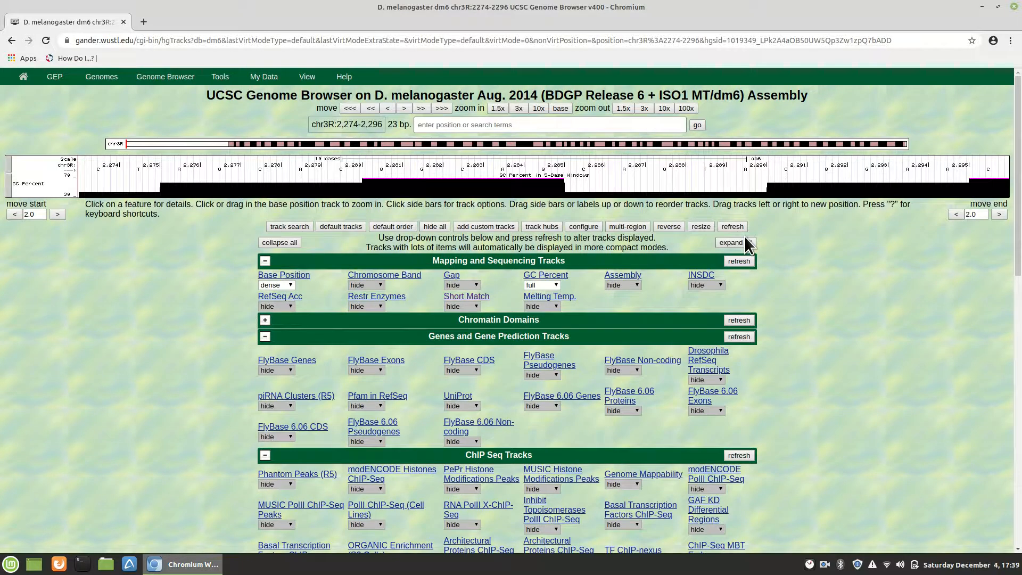